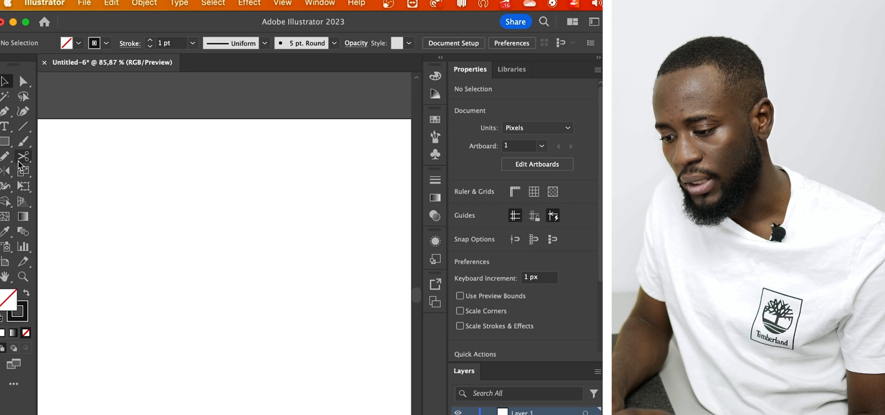
# Set the Rectangular Grid tool to 5 horizontal dividers and 5 vertical dividers
pyautogui.click(30, 126)
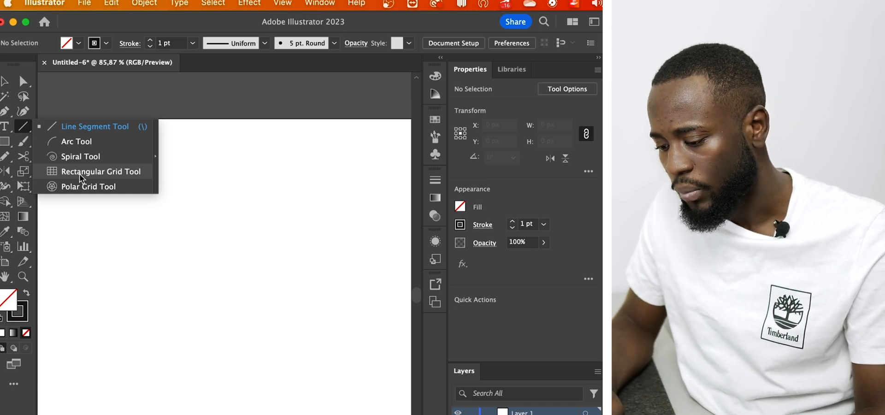
pyautogui.click(80, 173)
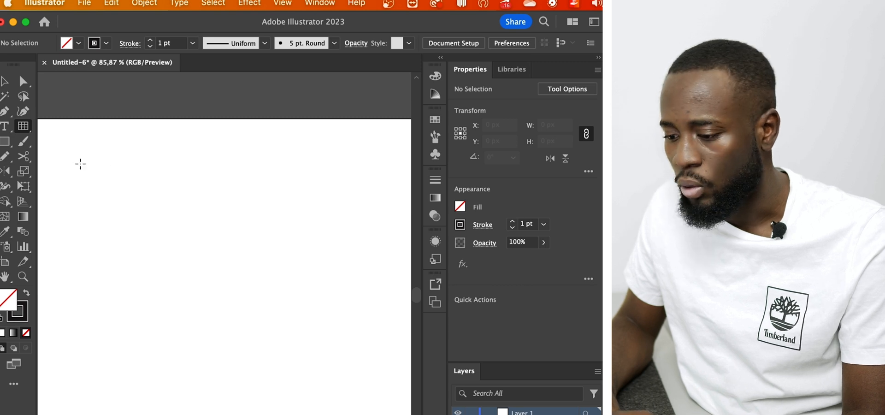
pyautogui.doubleClick(23, 127)
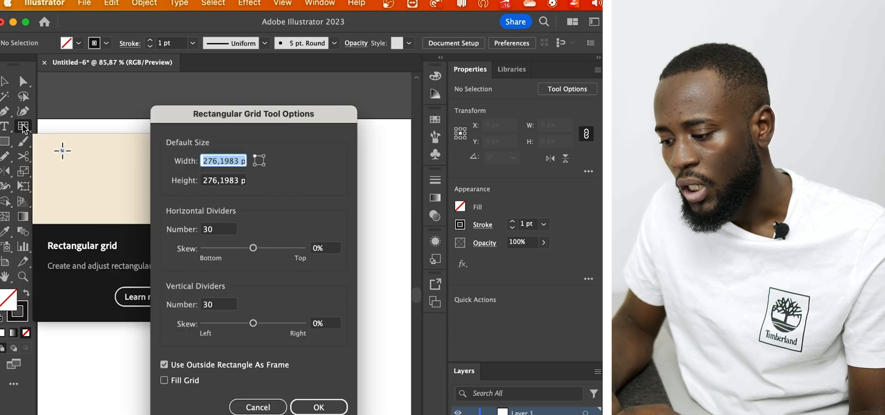
pyautogui.click(213, 230)
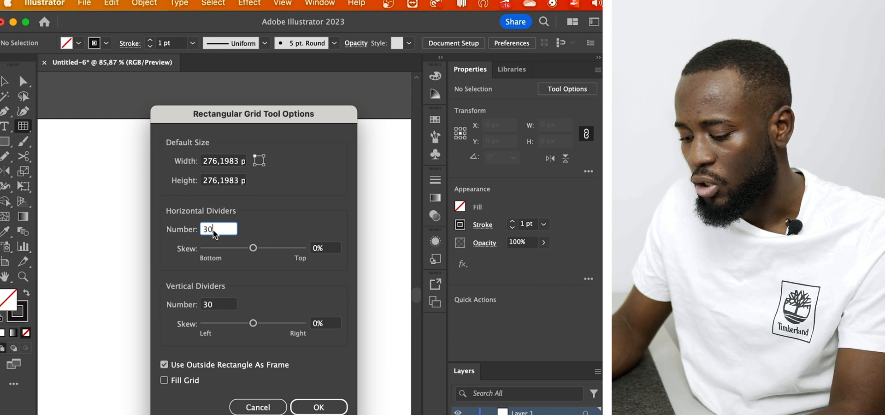
pyautogui.click(221, 308)
pyautogui.write('5')
pyautogui.click(311, 408)
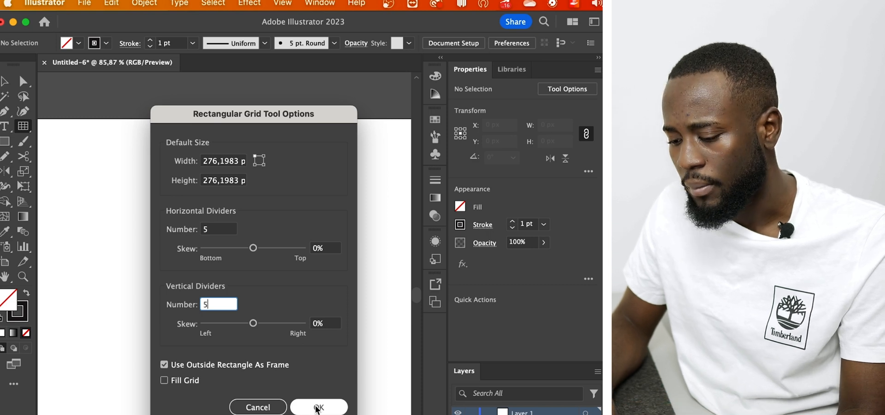
# Draw a square rectangular grid about 289 px wide on the artboard
pyautogui.moveTo(87, 184); pyautogui.dragTo(364, 396)
pyautogui.press('v')
pyautogui.click(215, 86)
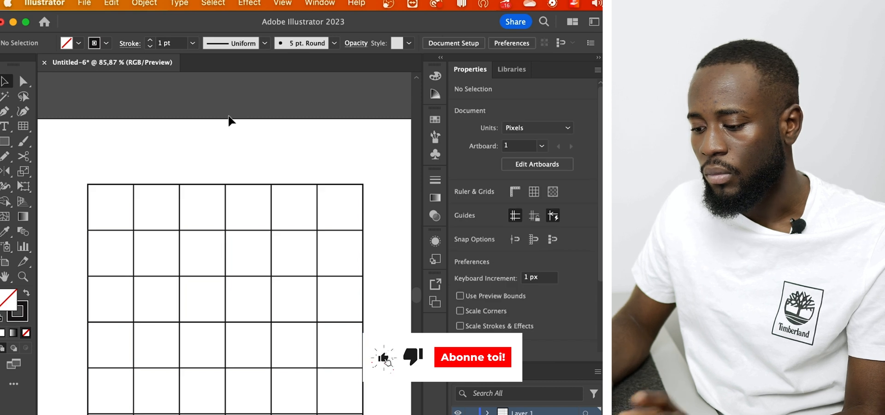
pyautogui.click(157, 311)
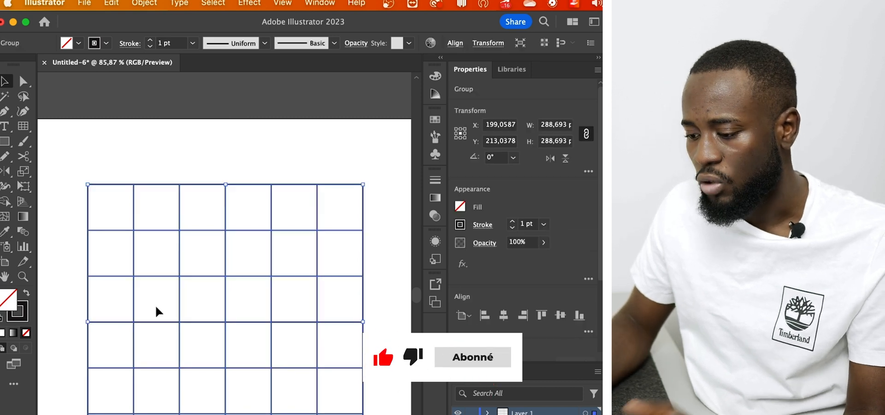
pyautogui.click(263, 146)
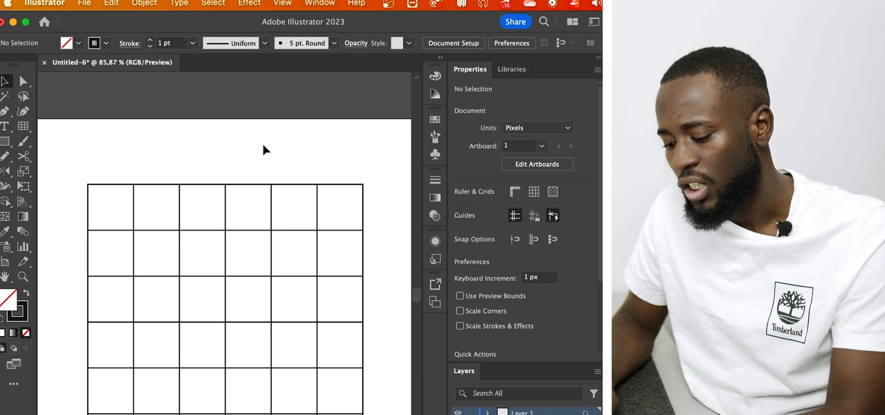
# Lower the grid's opacity to about 35% and lock the grid
pyautogui.click(116, 392)
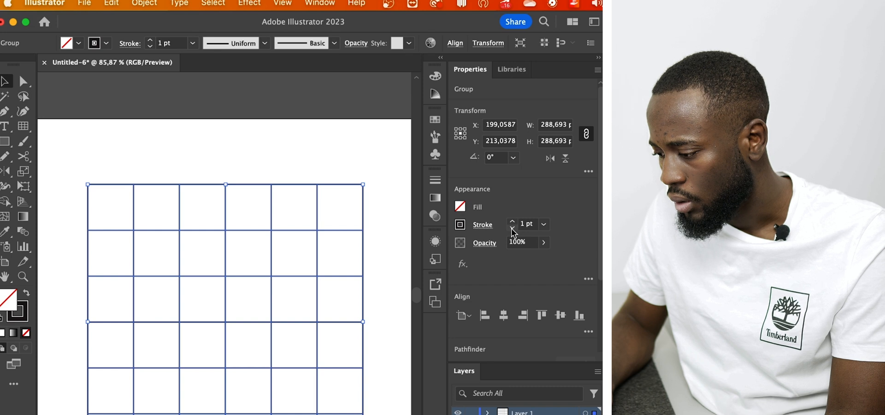
pyautogui.click(543, 243)
pyautogui.click(513, 260)
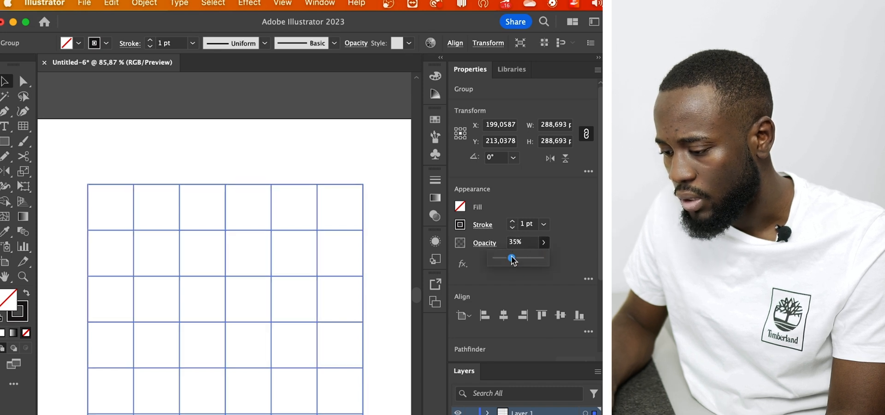
pyautogui.click(297, 152)
pyautogui.click(225, 237)
pyautogui.moveTo(171, 305); pyautogui.dragTo(228, 409)
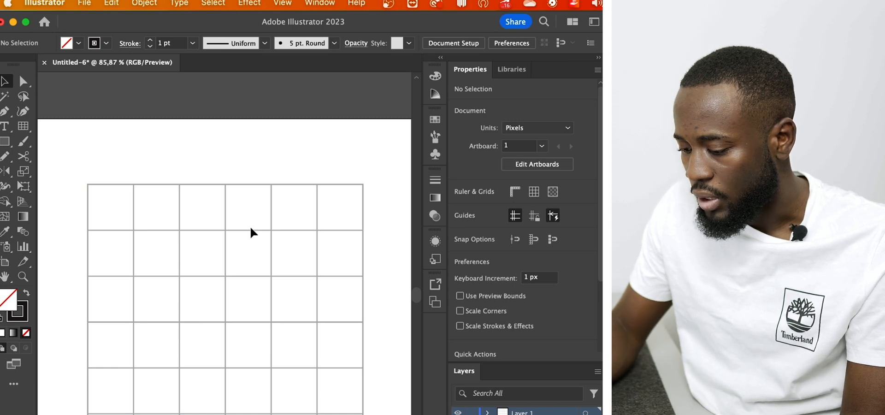
# With smart guides on, draw a square of about 96 px covering two by two grid cells and swap its stroke with its fill
pyautogui.press('super+u')
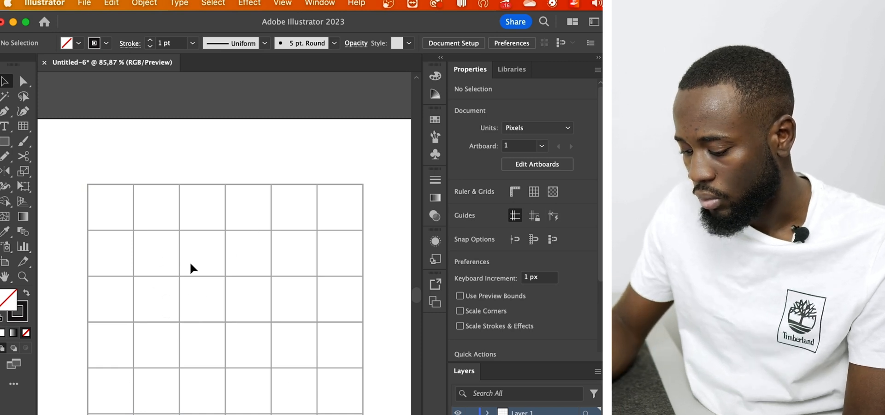
pyautogui.press('super+u')
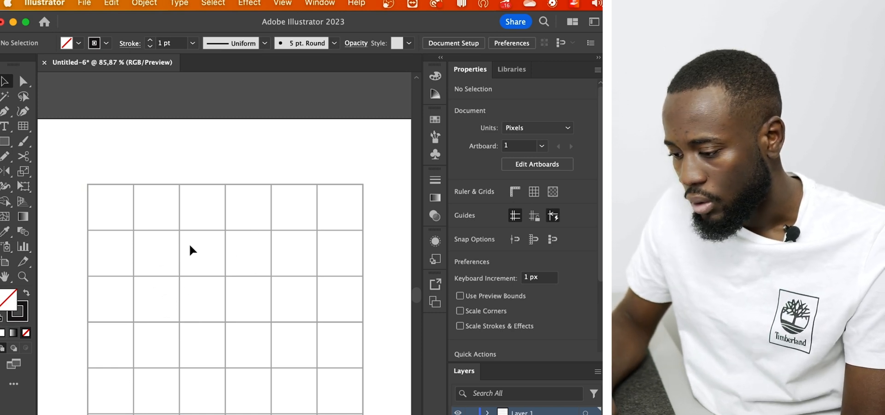
pyautogui.press('m')
pyautogui.moveTo(180, 230)
pyautogui.mouseDown()
pyautogui.moveTo(284, 330)
pyautogui.moveTo(272, 321)
pyautogui.mouseUp()
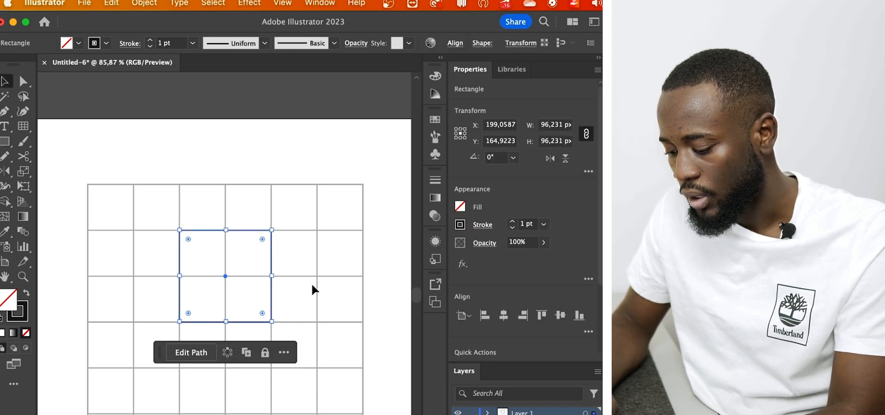
pyautogui.press('v')
pyautogui.click(210, 332)
pyautogui.click(271, 281)
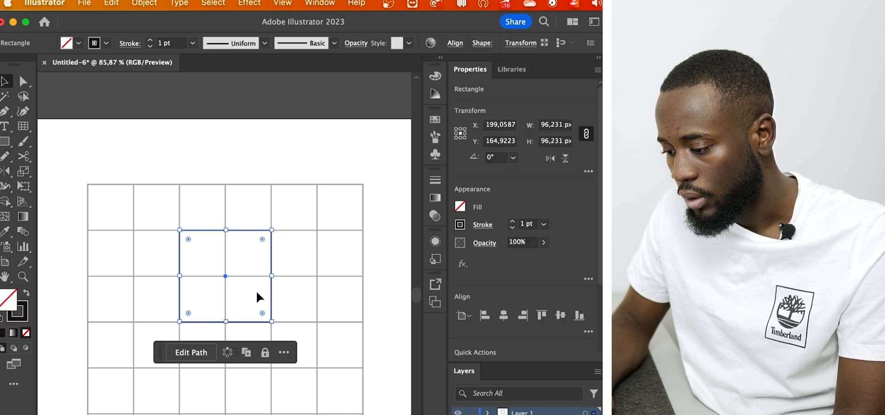
pyautogui.hotkey('shift', 'x')
pyautogui.click(286, 296)
pyautogui.click(260, 302)
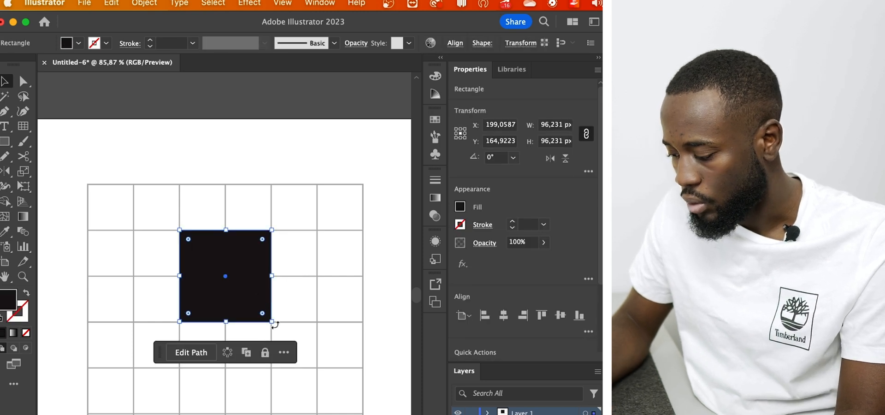
# Delete the square's lower-right anchor point to form a triangle, and copy the triangle one cell down and one cell to the right
pyautogui.press('a')
pyautogui.click(272, 322)
pyautogui.press('Delete')
pyautogui.press('v')
pyautogui.click(249, 310)
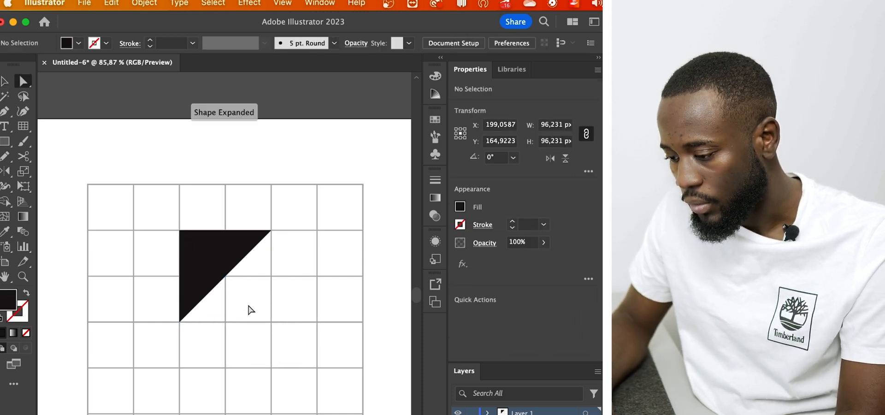
pyautogui.moveTo(212, 252); pyautogui.dragTo(261, 299)
pyautogui.click(295, 248)
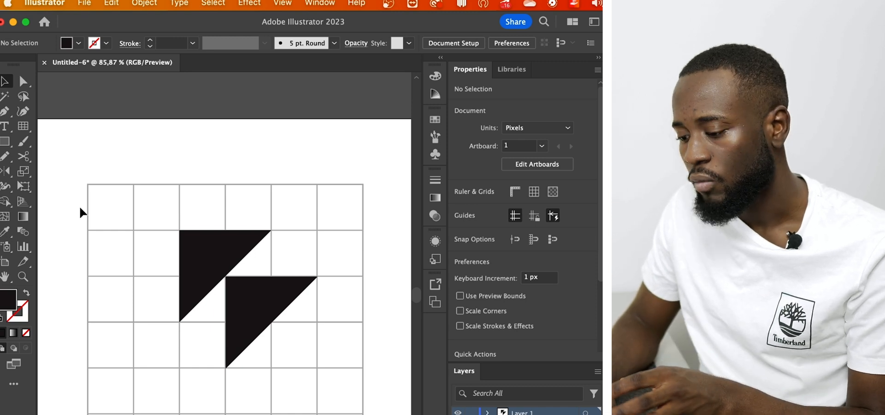
# Clear the triangles and the rectangular grid from the artboard, and show the document grid
pyautogui.moveTo(140, 215); pyautogui.dragTo(306, 385)
pyautogui.press('Delete')
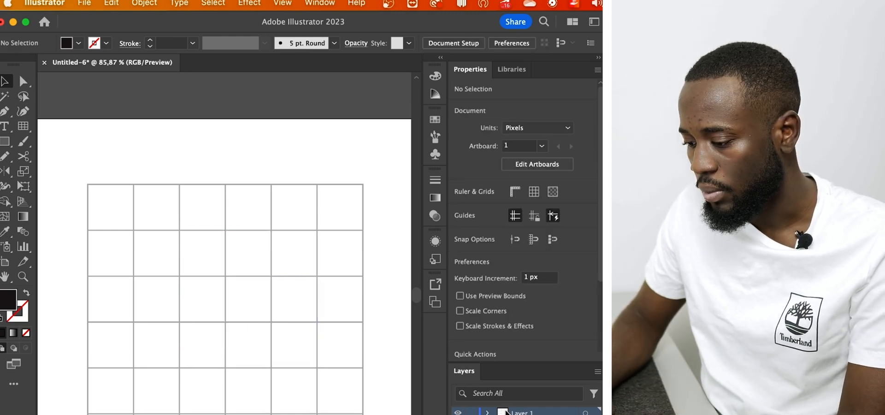
pyautogui.moveTo(250, 155); pyautogui.dragTo(138, 277)
pyautogui.press('Delete')
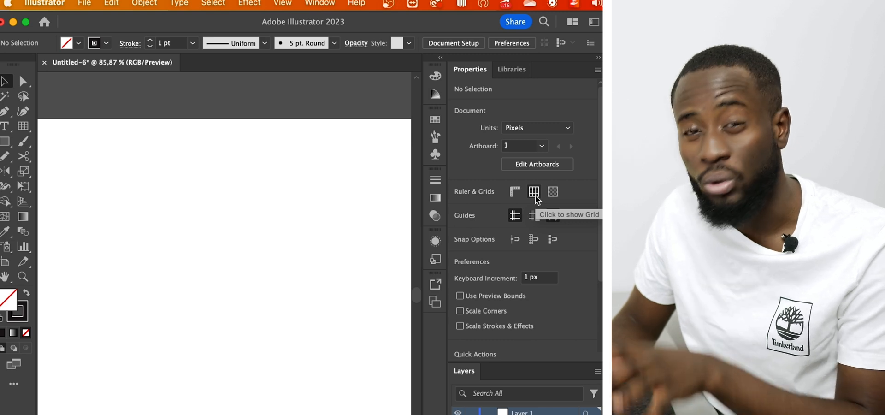
pyautogui.click(535, 195)
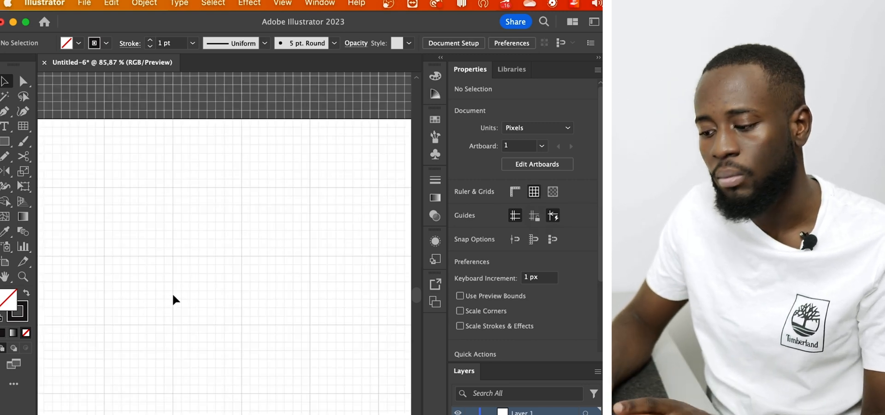
pyautogui.scroll(3, 172, 292)
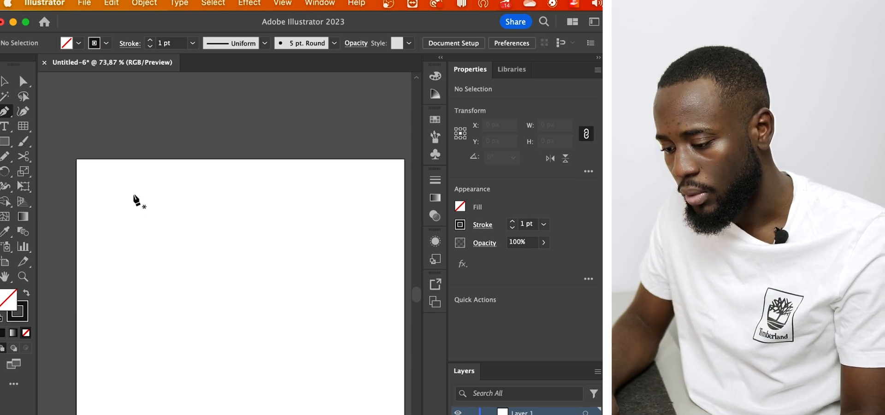
# Draw a vertical straight line about 313 px tall near the artboard's left side with the Pen tool
pyautogui.click(117, 180)
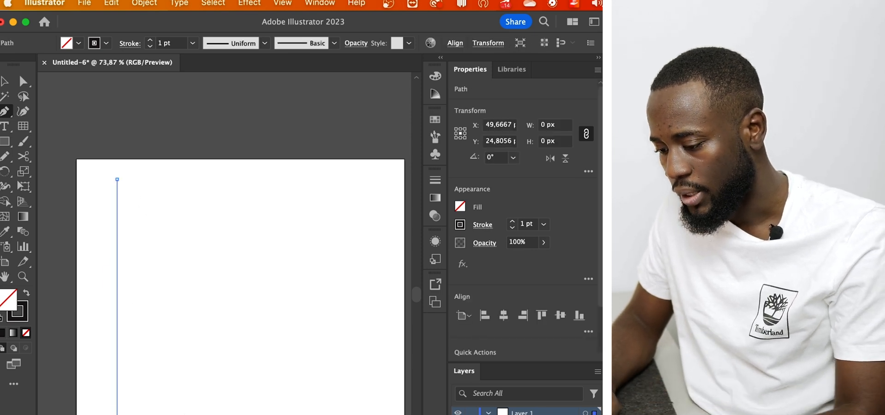
pyautogui.click(117, 414)
pyautogui.press('v')
pyautogui.click(174, 392)
# Copy the line about 20 px to the right, repeat the copy until there are 13 evenly spaced lines, and group them all
pyautogui.moveTo(117, 370)
pyautogui.mouseDown()
pyautogui.moveTo(148, 371)
pyautogui.moveTo(133, 372)
pyautogui.mouseUp()
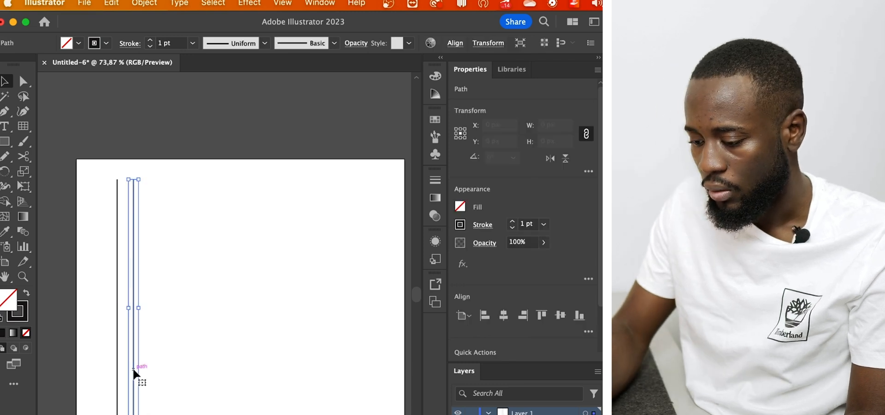
pyautogui.press('super+d')
pyautogui.press('super+d')
pyautogui.press('super+d')
pyautogui.press('super+d')
pyautogui.press('super+d')
pyautogui.press('super+d')
pyautogui.press('super+d')
pyautogui.press('super+d')
pyautogui.press('super+d')
pyautogui.press('super+d')
pyautogui.press('super+d')
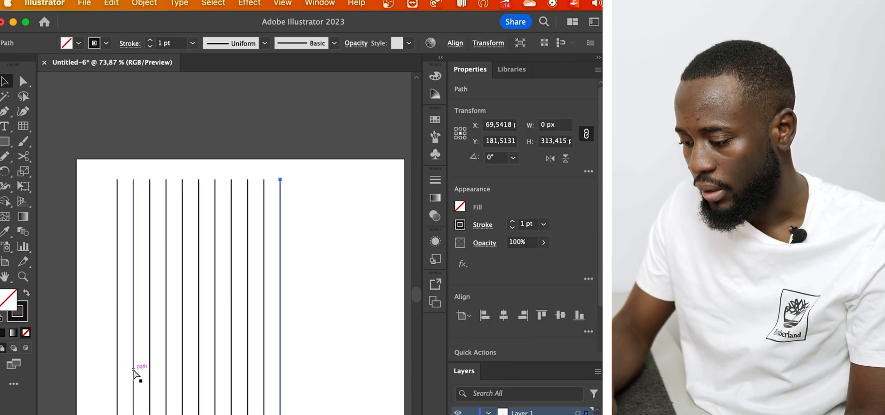
pyautogui.moveTo(370, 317); pyautogui.dragTo(90, 372)
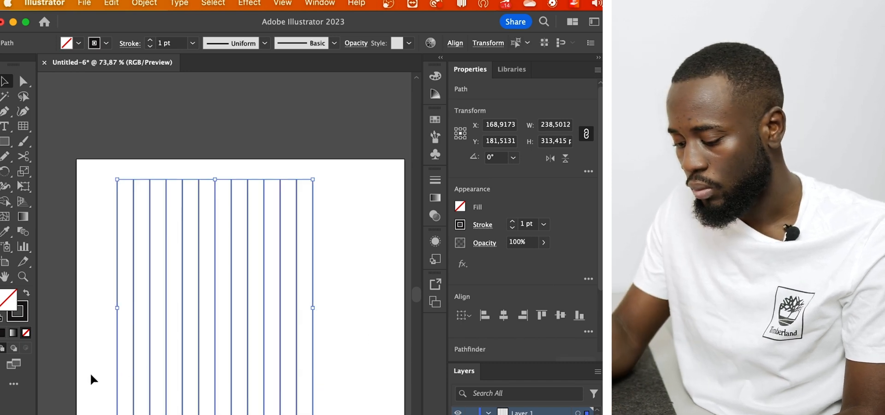
pyautogui.press('super+g')
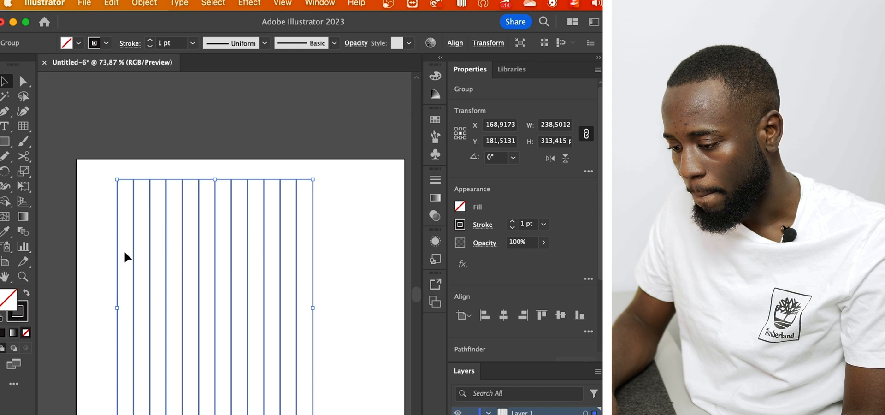
# Create a copy of the line group rotated by 60° about its center
pyautogui.press('r')
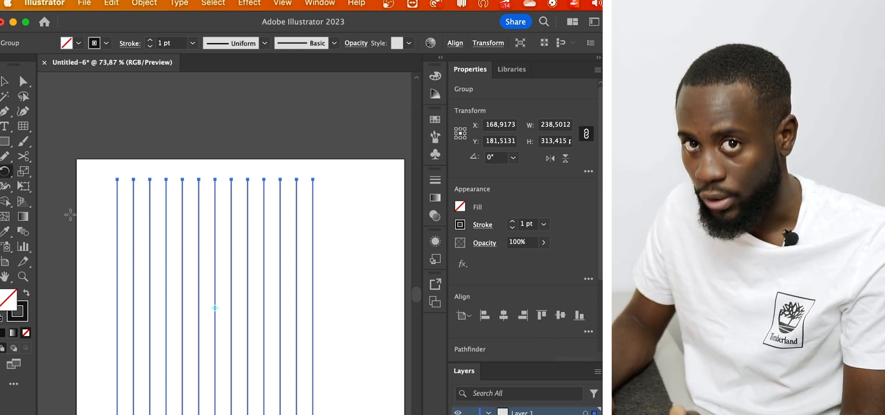
pyautogui.doubleClick(6, 173)
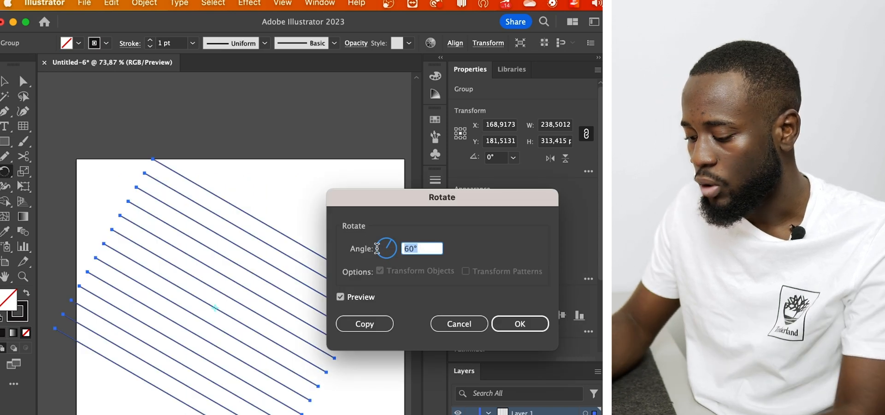
pyautogui.click(371, 326)
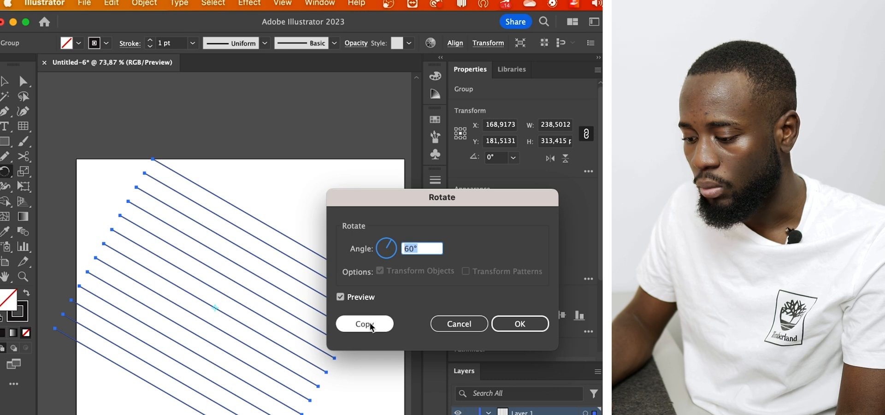
pyautogui.click(375, 326)
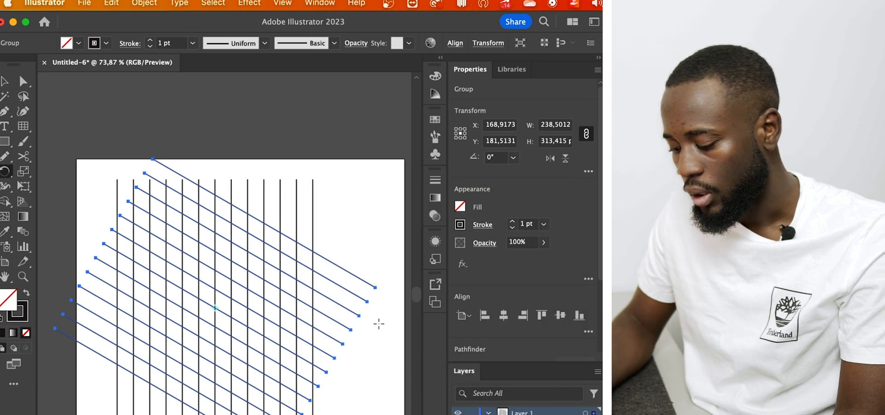
pyautogui.press('v')
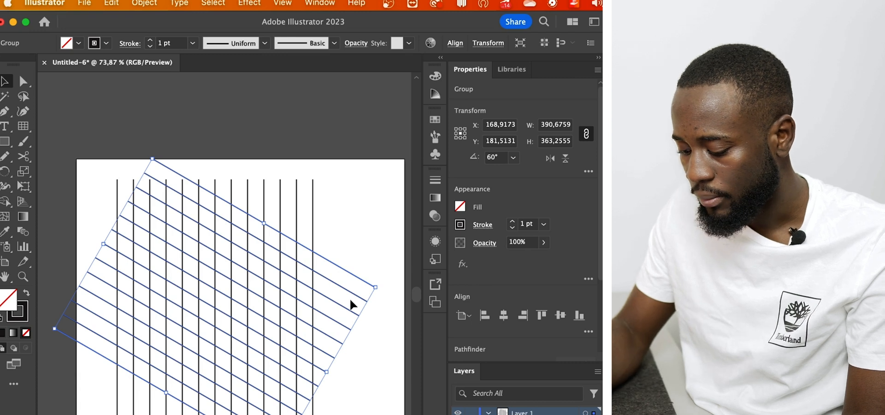
# Duplicate the rotated line group in place, flip the copy horizontally, and select all three line groups
pyautogui.press('super')
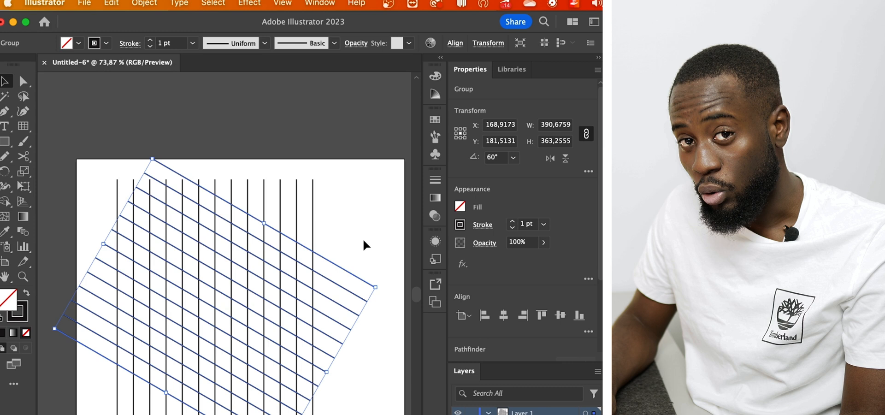
pyautogui.click(551, 160)
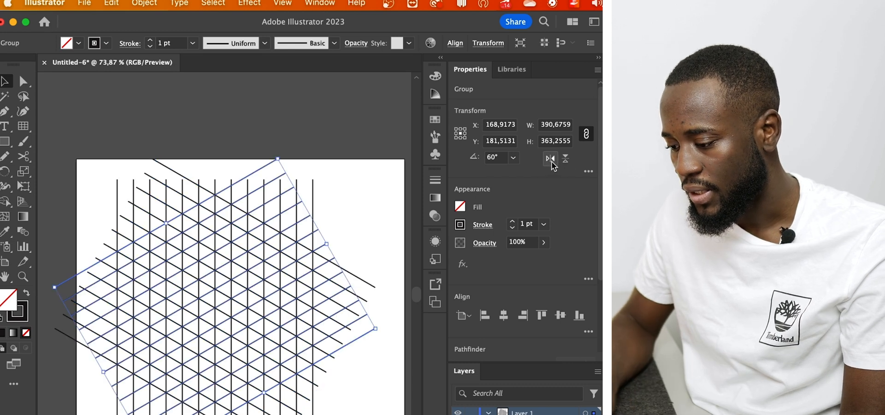
pyautogui.click(358, 173)
pyautogui.click(177, 362)
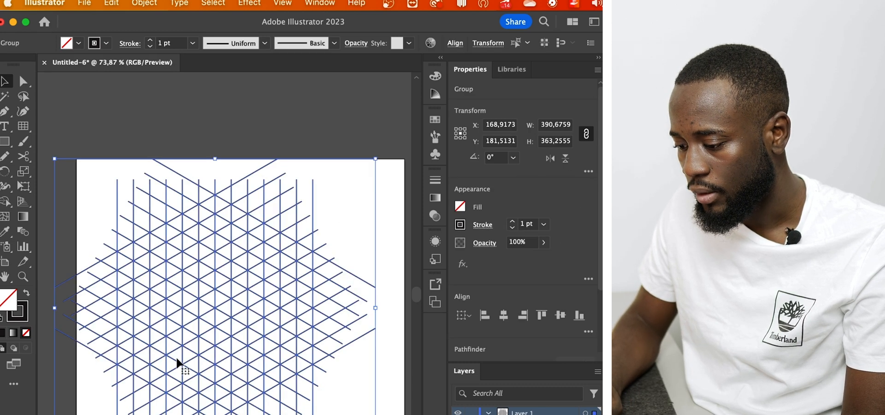
# Lower the opacity of the three selected line groups to 39% and lock the isometric grid
pyautogui.scroll(5, 177, 362)
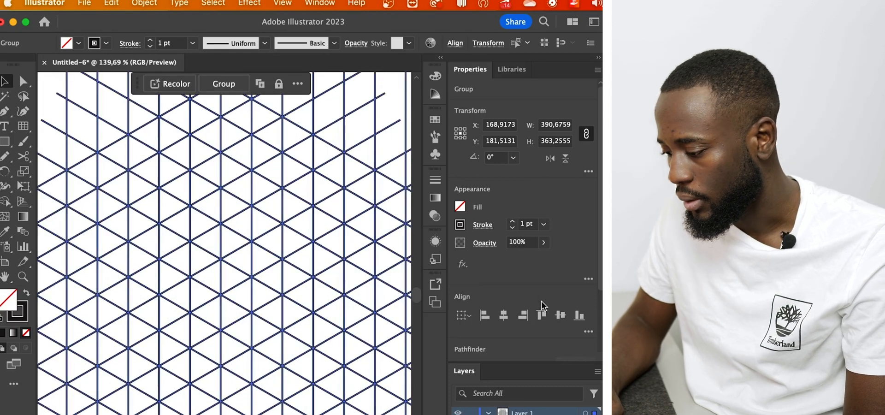
pyautogui.scroll(-3, 542, 304)
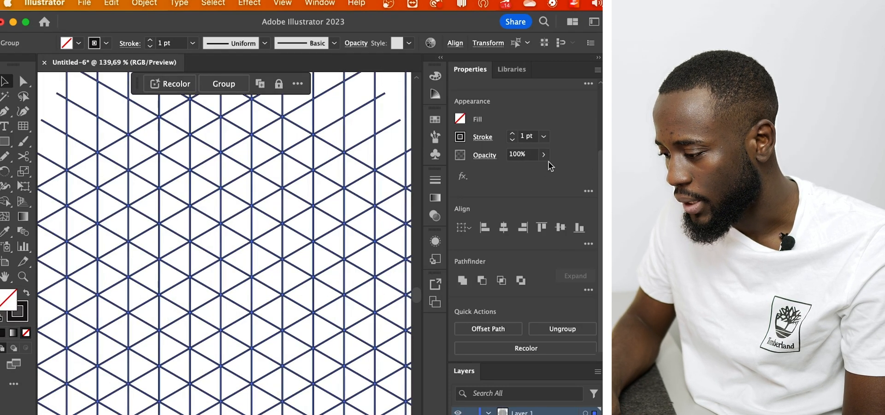
pyautogui.moveTo(541, 170); pyautogui.dragTo(513, 170)
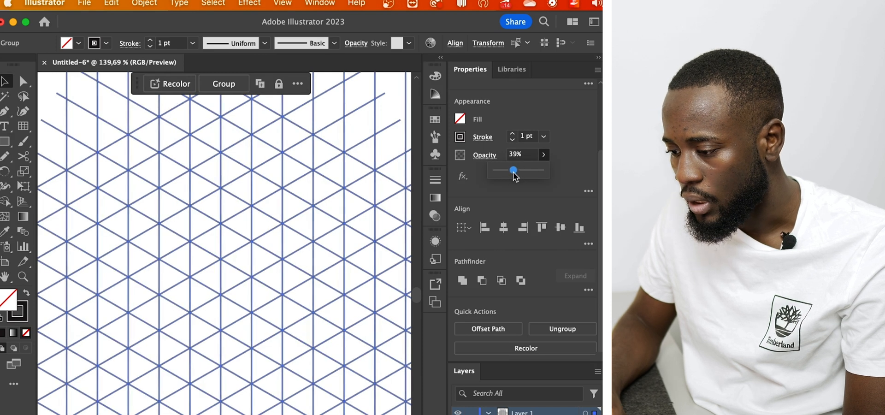
pyautogui.click(249, 198)
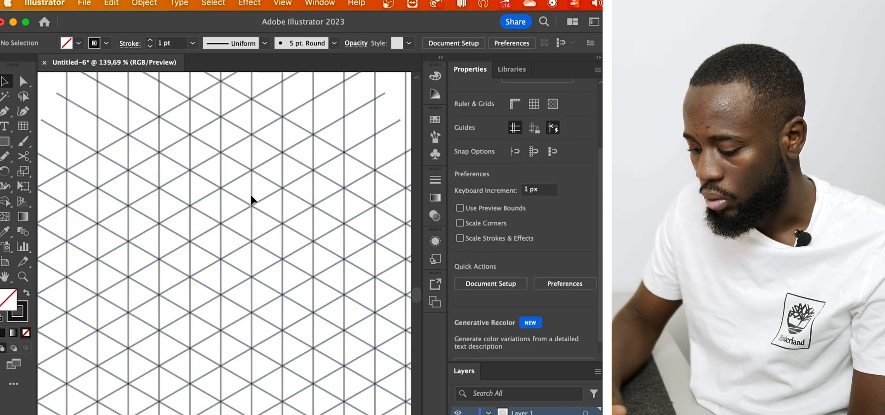
pyautogui.click(359, 306)
pyautogui.press('super+2')
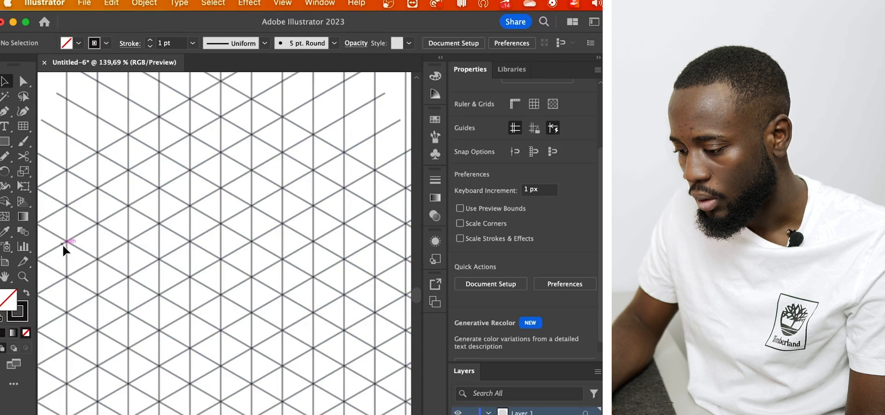
# Draw a closed parallelogram about 60 px wide and 103 px tall along the isometric grid intersections with the Pen tool
pyautogui.press('p')
pyautogui.click(159, 259)
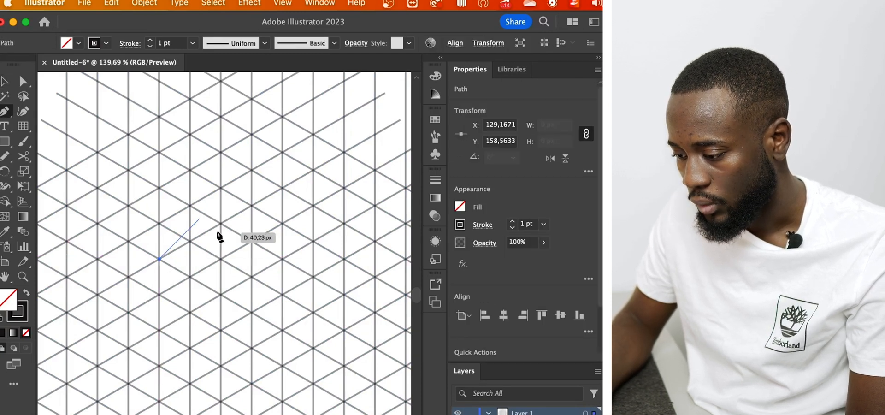
pyautogui.click(252, 205)
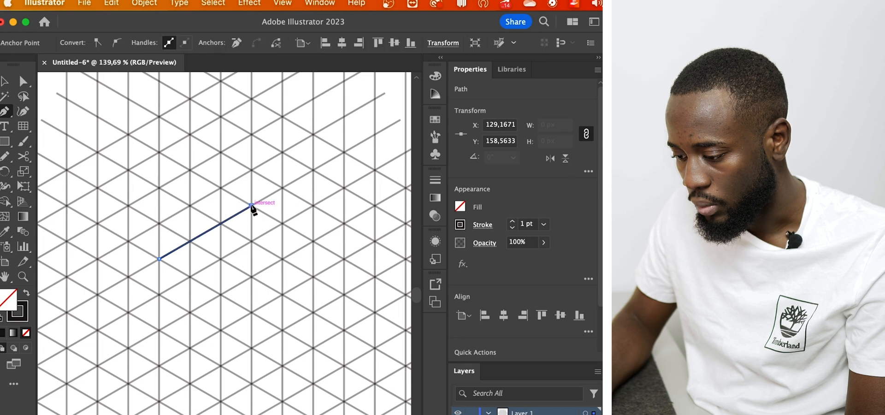
pyautogui.click(251, 312)
pyautogui.click(159, 365)
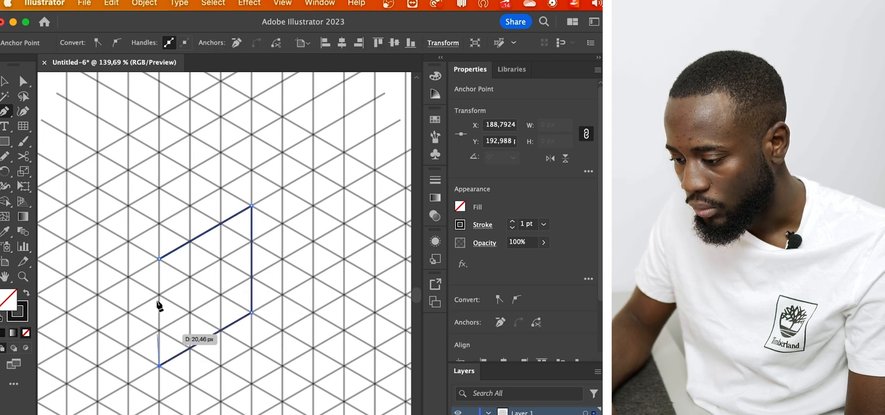
pyautogui.click(159, 259)
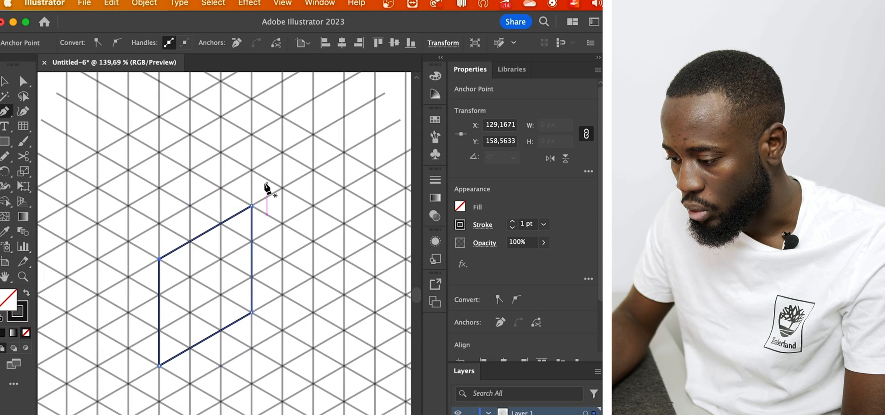
# Draw an open path from the parallelogram's upper-right corner around to its lower-left corner, forming a hexagonal outline about 99 px wide and 126 px tall
pyautogui.click(252, 206)
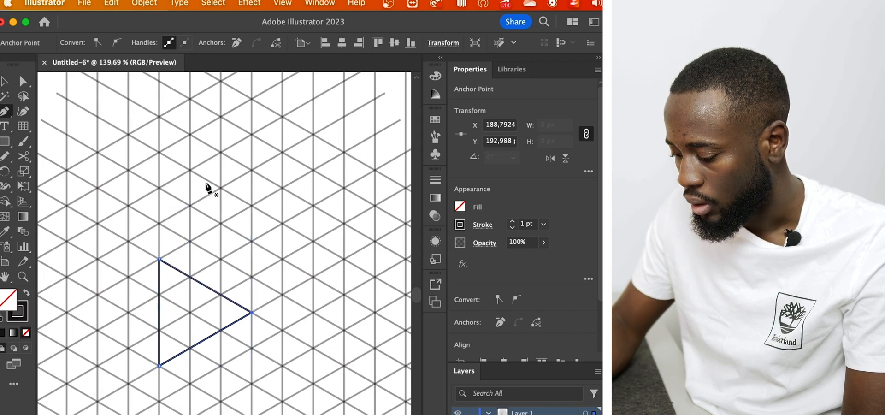
pyautogui.press('super+z')
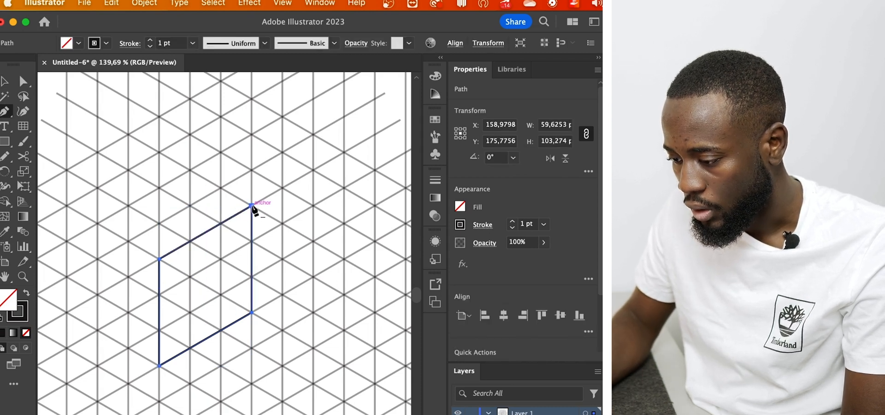
pyautogui.keyDown('shift'); pyautogui.click(251, 205); pyautogui.keyUp('shift')
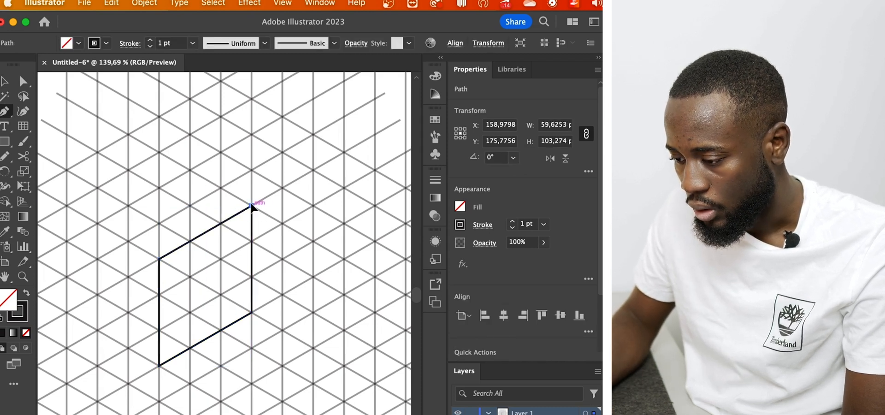
pyautogui.click(189, 170)
pyautogui.click(98, 223)
pyautogui.click(98, 331)
pyautogui.click(159, 366)
pyautogui.press('v')
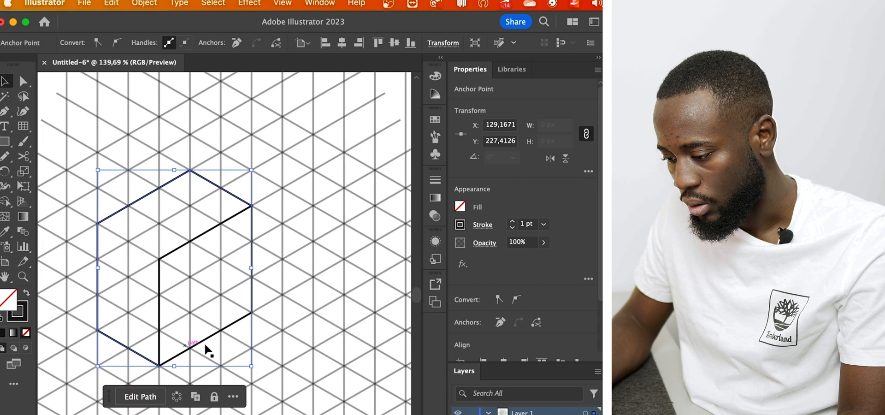
# Swap the fill and stroke of the parallelogram
pyautogui.hotkey('shift', 'x')
pyautogui.click(279, 234)
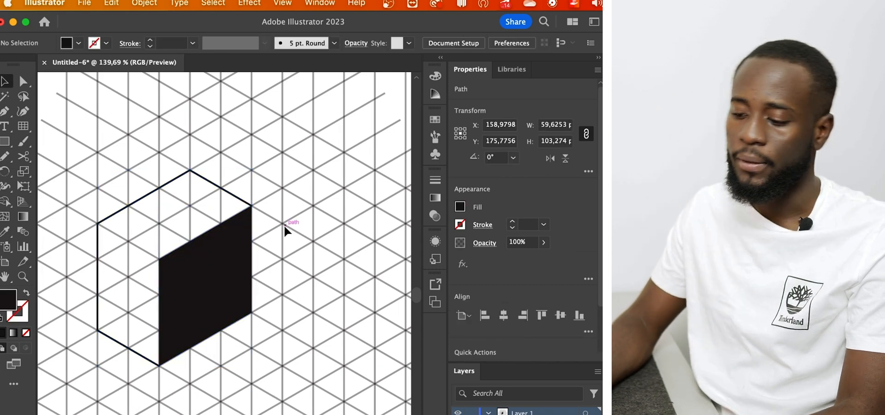
pyautogui.click(198, 212)
pyautogui.click(251, 139)
# Set the stroke weight of the outer hexagonal path to 8 pt
pyautogui.click(236, 192)
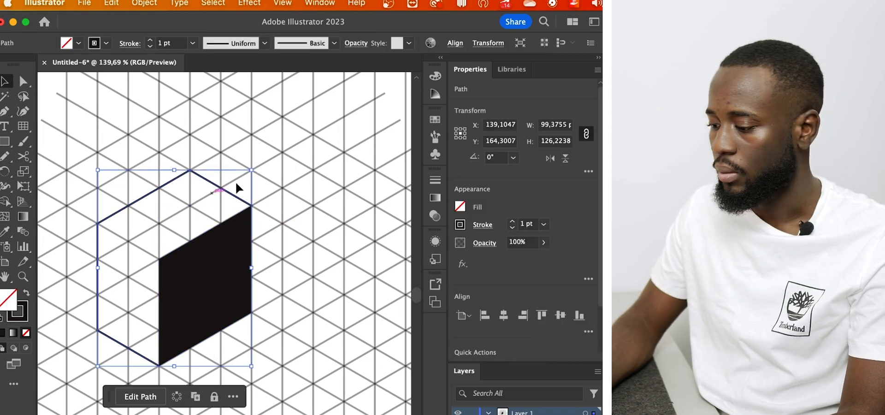
pyautogui.click(510, 221)
pyautogui.click(511, 221)
pyautogui.click(511, 221)
pyautogui.click(511, 220)
pyautogui.click(510, 220)
pyautogui.click(511, 221)
pyautogui.click(511, 221)
pyautogui.click(371, 276)
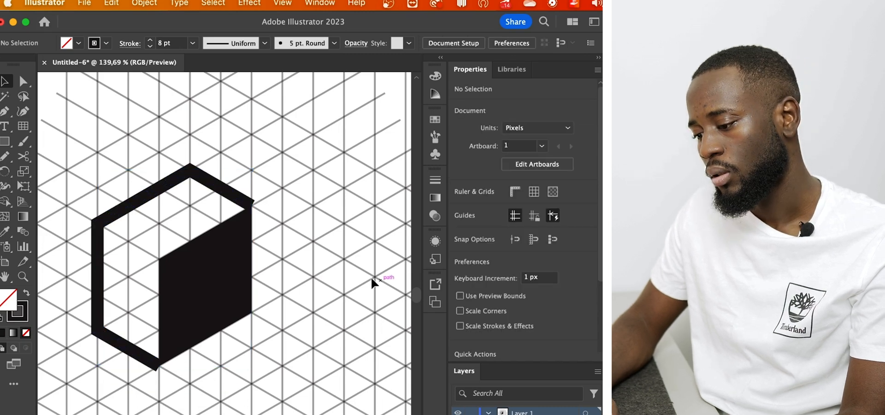
# Apply the outer path's stroke appearance to the parallelogram with the Eyedropper tool
pyautogui.click(237, 288)
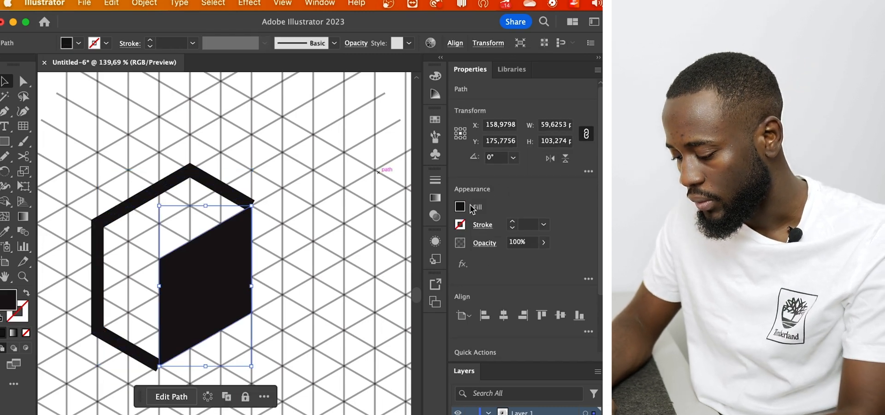
pyautogui.press('i')
pyautogui.click(211, 179)
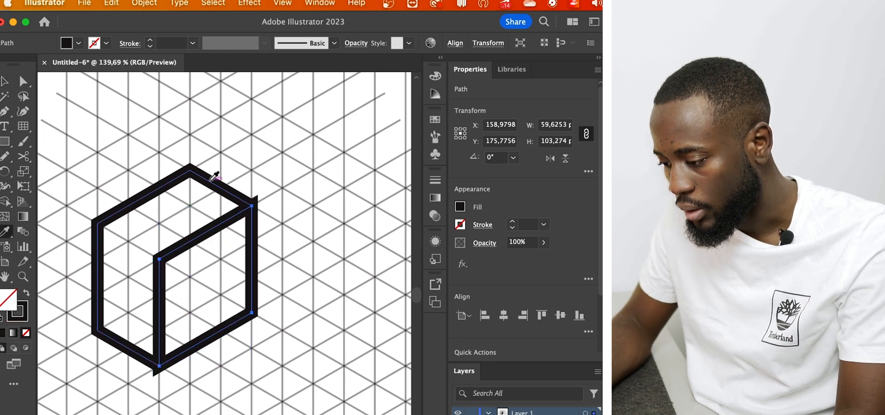
pyautogui.press('v')
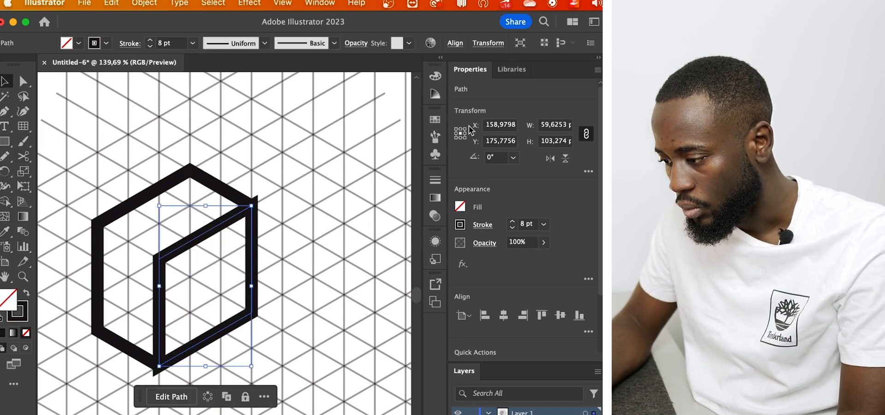
# Fill the parallelogram face with black (000000), keeping its stroke
pyautogui.click(434, 76)
pyautogui.scroll(-5, 345, 269)
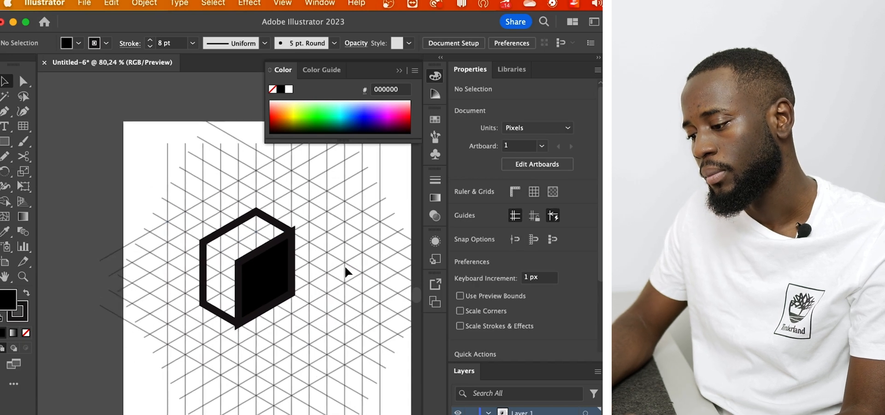
pyautogui.scroll(6, 302, 253)
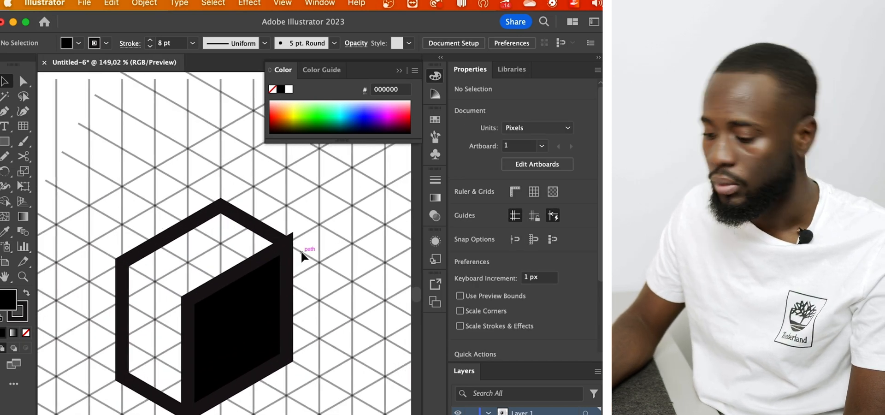
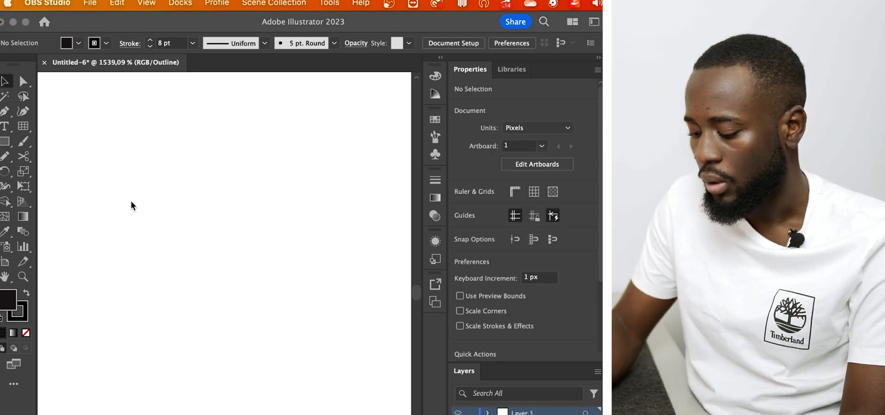
# Place a point type object near the artboard's upper left in Mukta Mahee at 12 pt and switch the display from outline to preview
pyautogui.click(140, 263)
pyautogui.press('t')
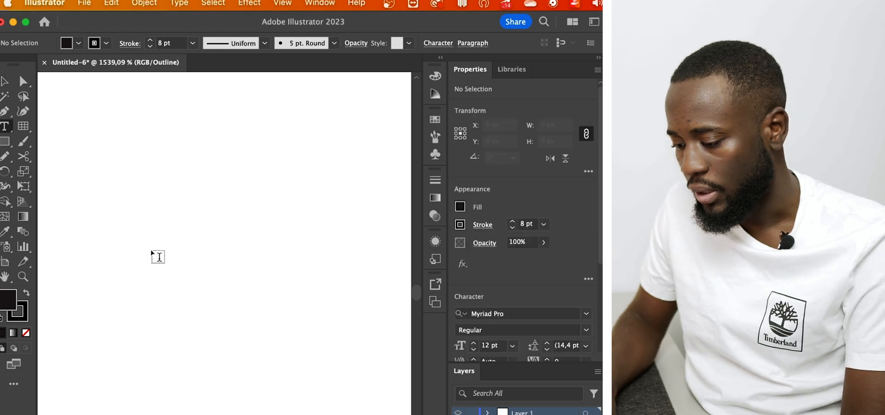
pyautogui.click(140, 197)
pyautogui.scroll(-3, 245, 346)
pyautogui.scroll(2, 244, 346)
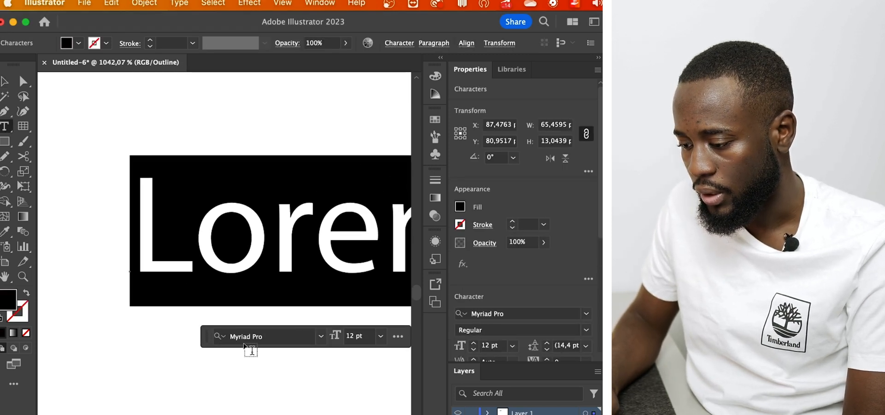
pyautogui.scroll(-8, 244, 346)
pyautogui.click(23, 82)
pyautogui.scroll(-3, 183, 248)
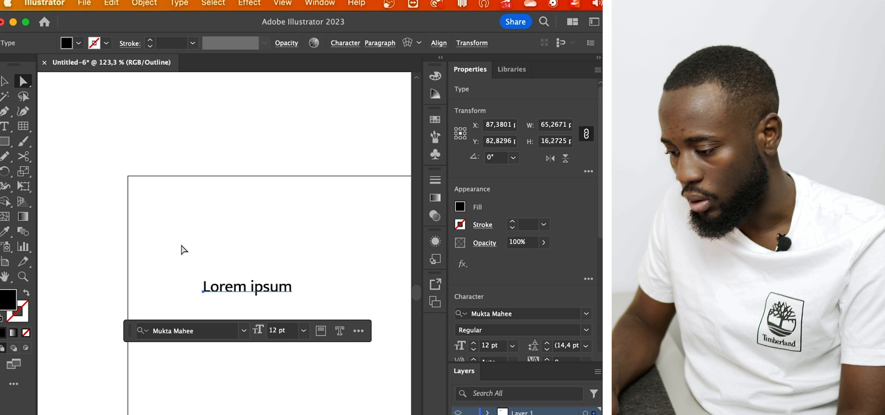
pyautogui.hotkey('ctrl', 'y')
pyautogui.scroll(2, 282, 288)
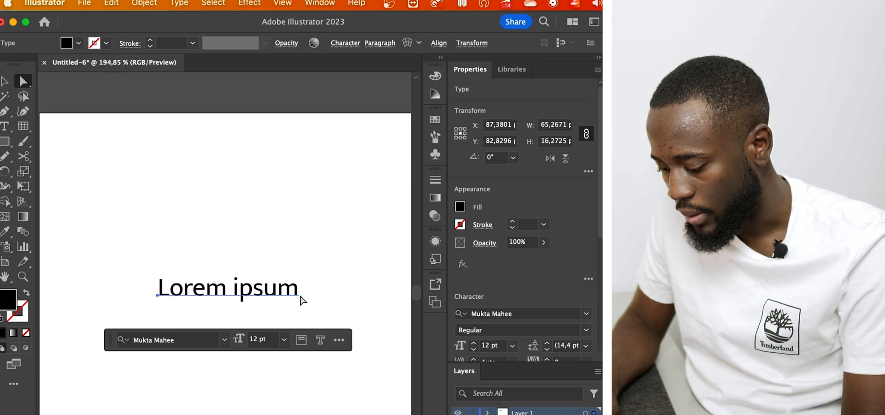
# Replace the placeholder wording of the type object with "Text"
pyautogui.doubleClick(239, 300)
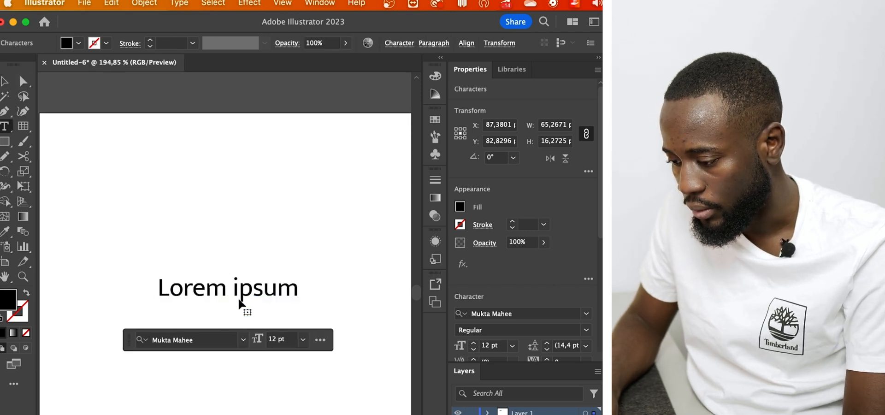
pyautogui.tripleClick(262, 293)
pyautogui.write('Text')
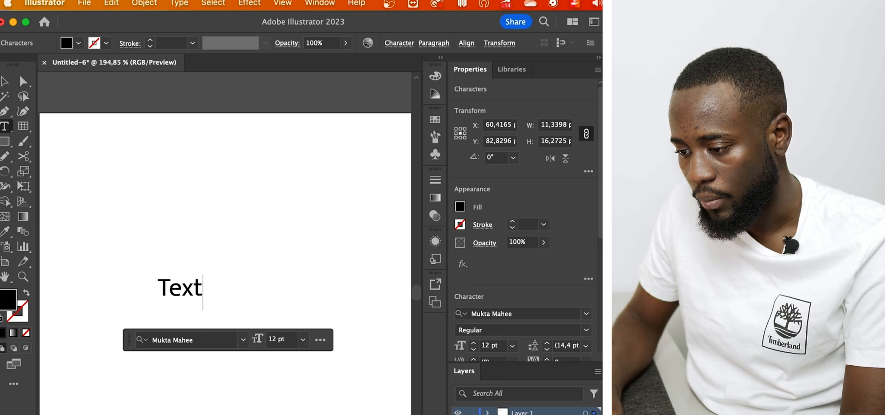
pyautogui.click(7, 85)
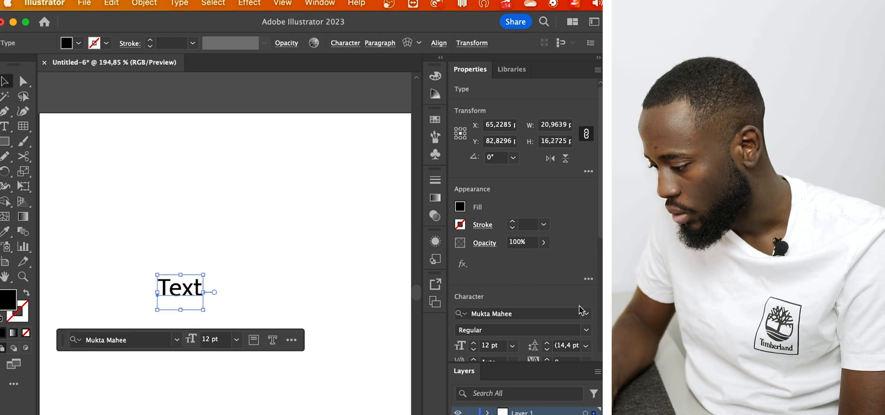
# Set the word's font style to Bold and scale it up from its centre to about 48.59 pt
pyautogui.click(586, 330)
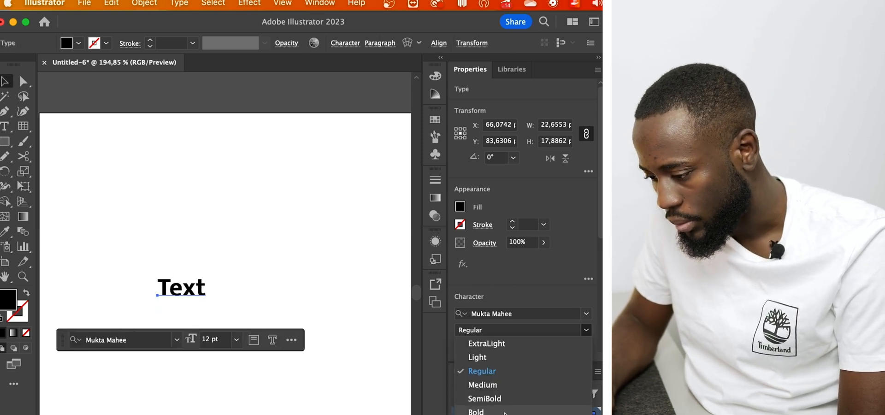
pyautogui.click(477, 411)
pyautogui.click(249, 305)
pyautogui.click(198, 291)
pyautogui.moveTo(213, 310); pyautogui.dragTo(281, 383)
pyautogui.click(344, 291)
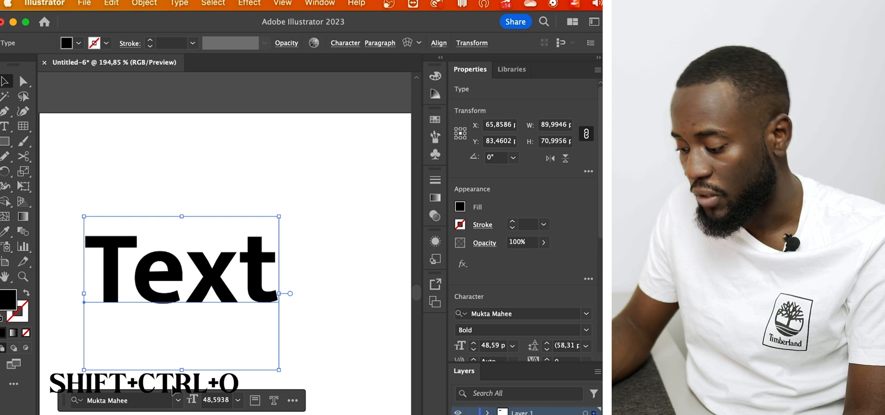
# Convert the word to outlines and delete the extra anchor points along the x's inner edges with the Pen tool
pyautogui.hotkey('ctrl', 'shift', 'o')
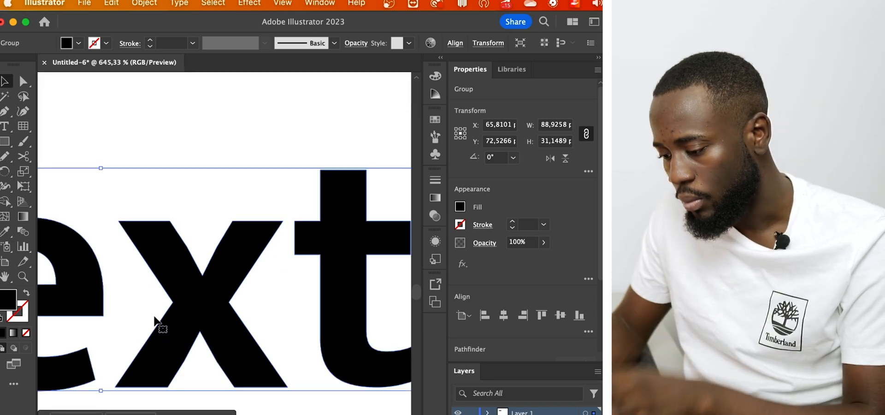
pyautogui.press('p')
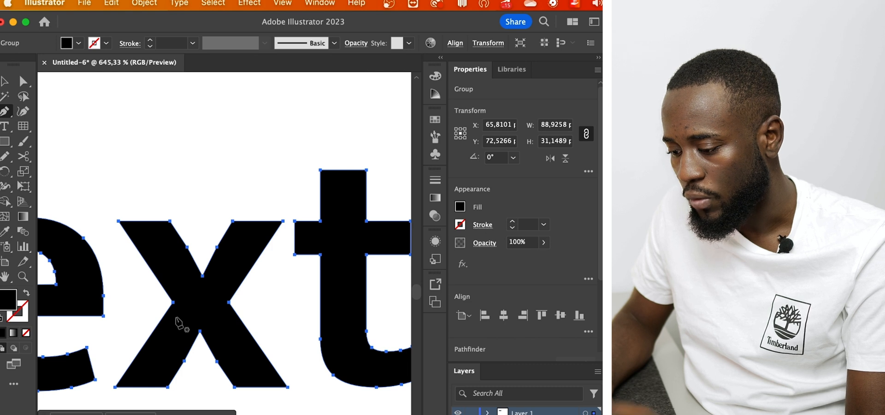
pyautogui.scroll(3, 178, 322)
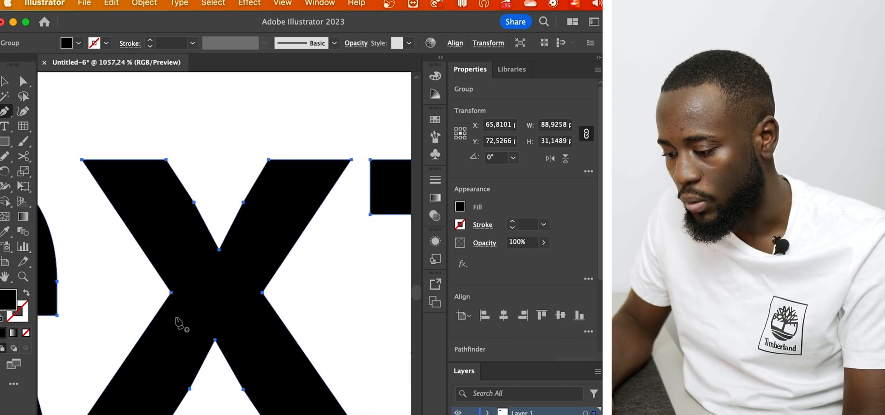
pyautogui.scroll(-2, 175, 298)
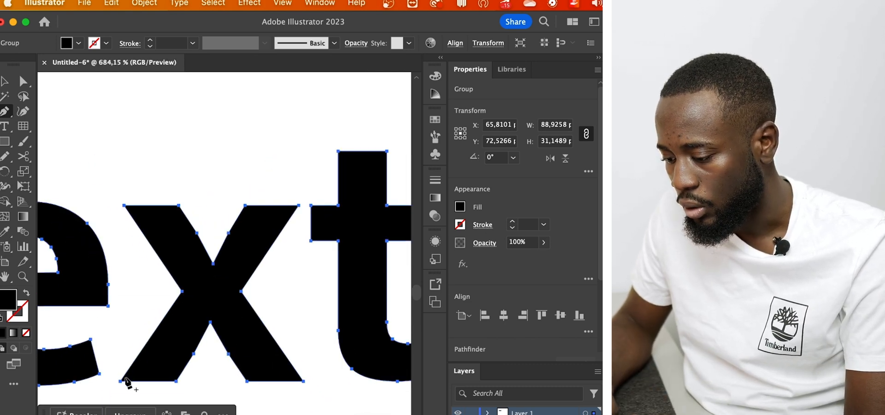
pyautogui.scroll(2, 194, 381)
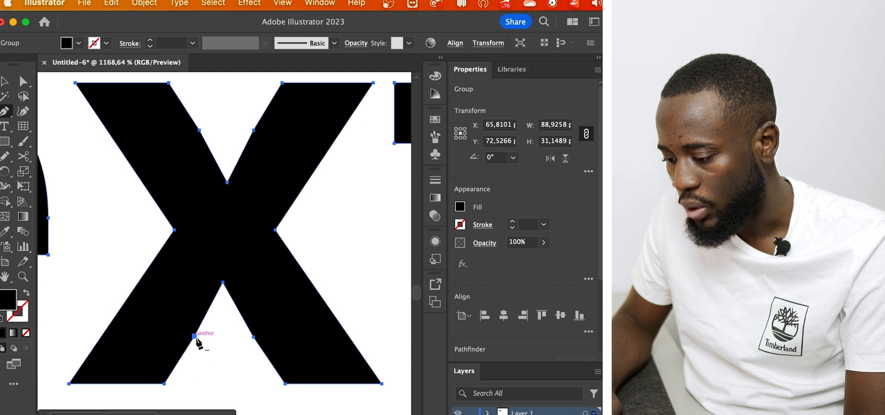
pyautogui.click(194, 336)
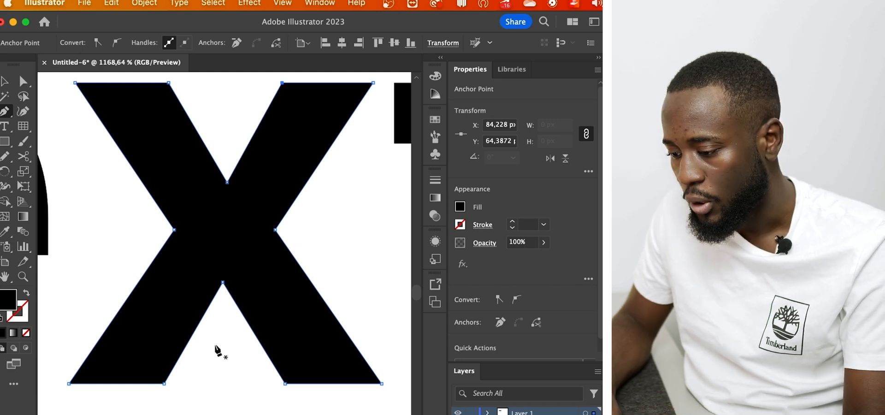
# Draw a closed four-sided Pen path across the x's lower-left arm, along the edge of its diagonal stroke
pyautogui.click(154, 202)
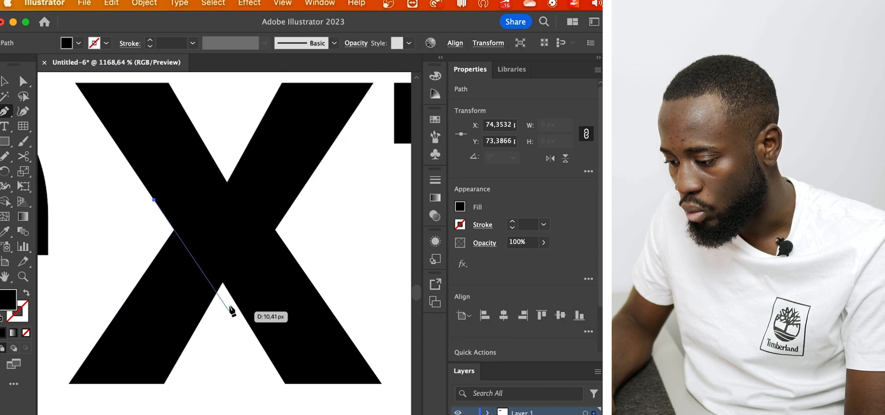
pyautogui.click(228, 290)
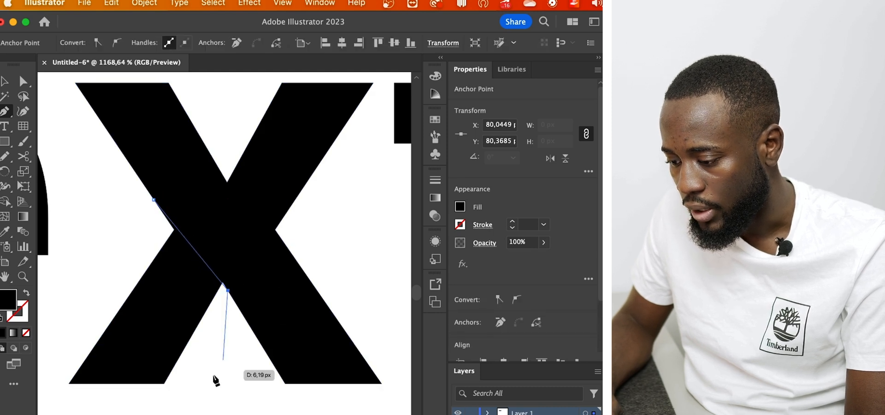
pyautogui.click(201, 334)
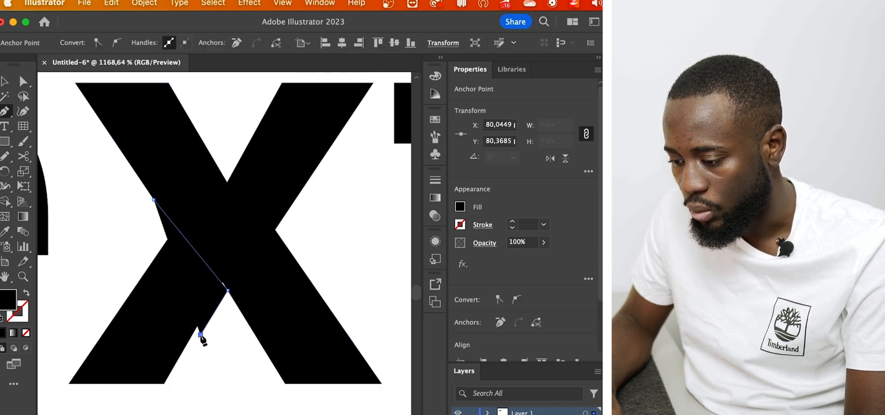
pyautogui.click(114, 244)
pyautogui.click(154, 200)
pyautogui.press('v')
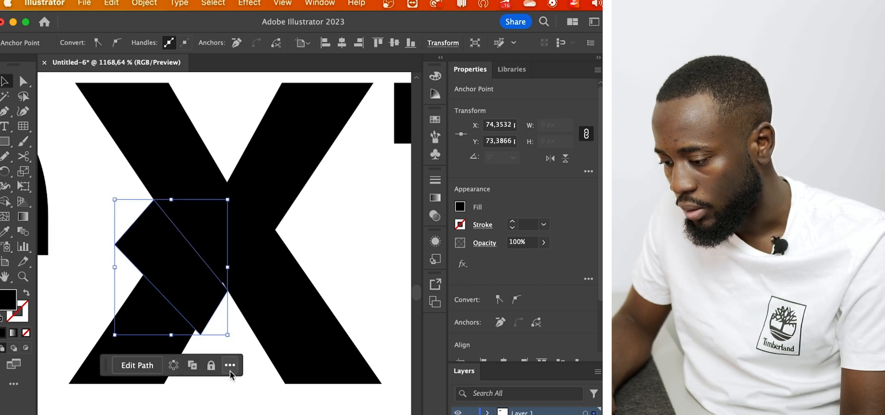
# Fill the four-sided shape over the x with white and deselect it
pyautogui.scroll(-5, 230, 371)
pyautogui.click(460, 207)
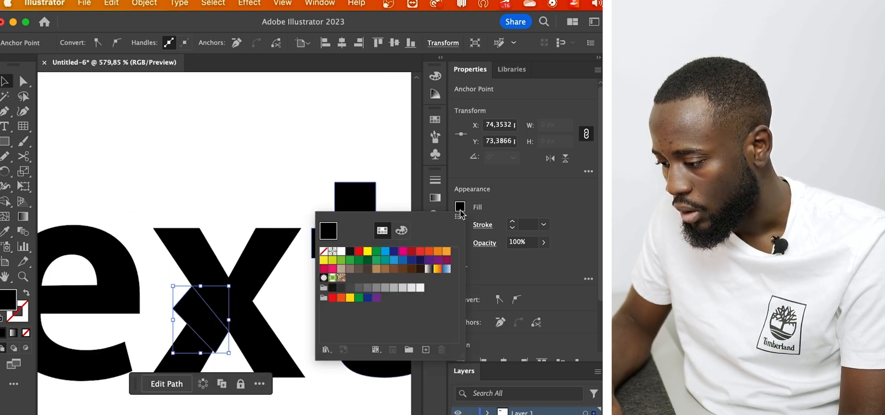
pyautogui.click(342, 254)
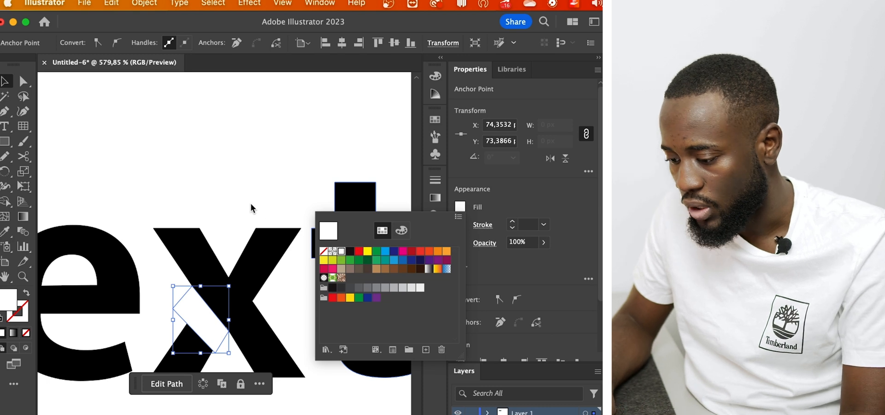
pyautogui.click(250, 203)
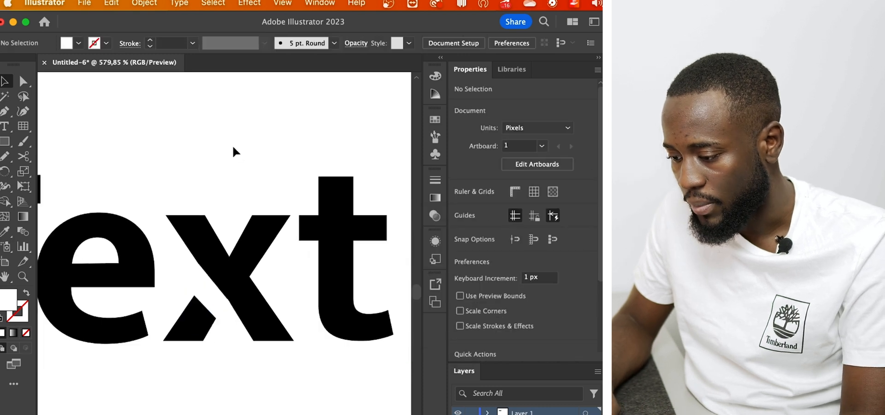
pyautogui.scroll(-5, 233, 147)
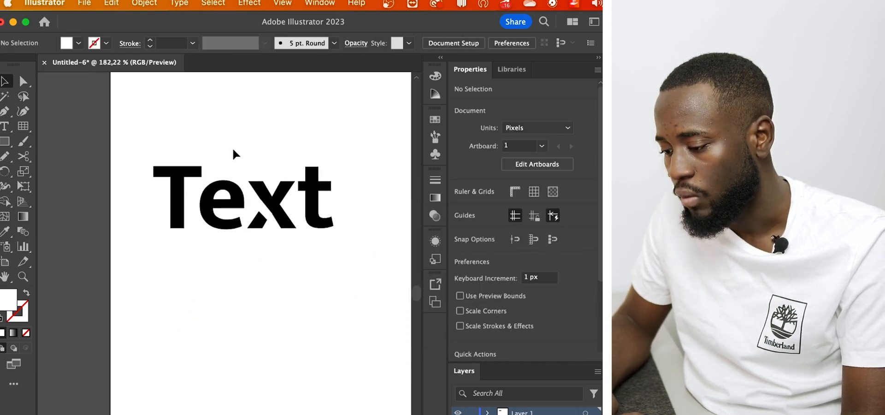
# Draw a closed white Pen shape over the inner end of the e's crossbar, joining its two openings, and deselect it
pyautogui.scroll(9, 203, 158)
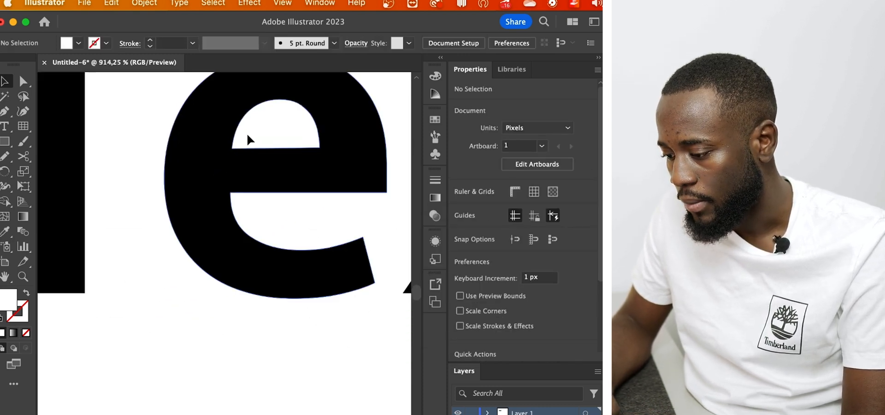
pyautogui.press('p')
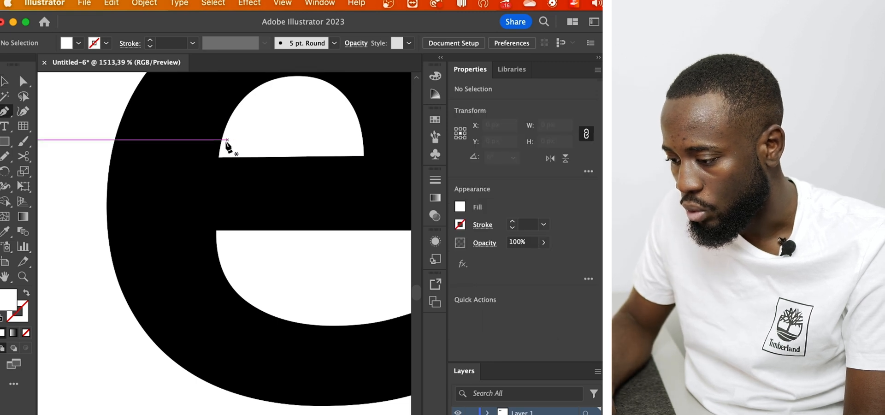
pyautogui.click(222, 142)
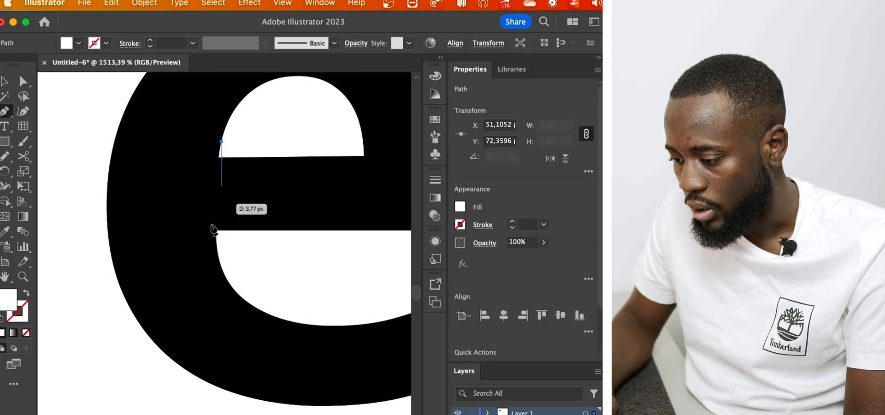
pyautogui.click(218, 252)
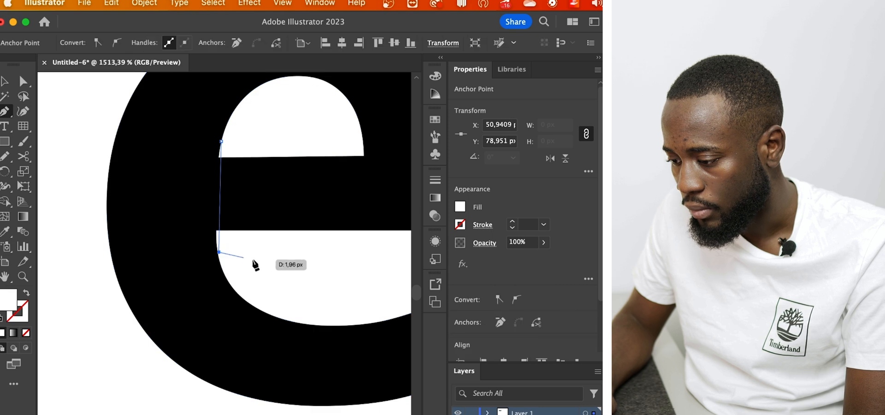
pyautogui.click(254, 260)
pyautogui.click(255, 128)
pyautogui.click(221, 142)
pyautogui.press('v')
pyautogui.click(275, 114)
pyautogui.scroll(-4, 276, 114)
pyautogui.scroll(-6, 276, 119)
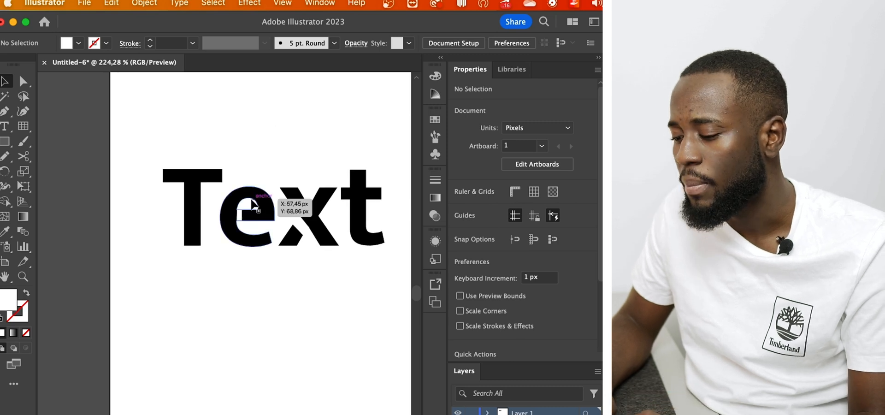
pyautogui.scroll(6, 252, 203)
pyautogui.scroll(4, 208, 213)
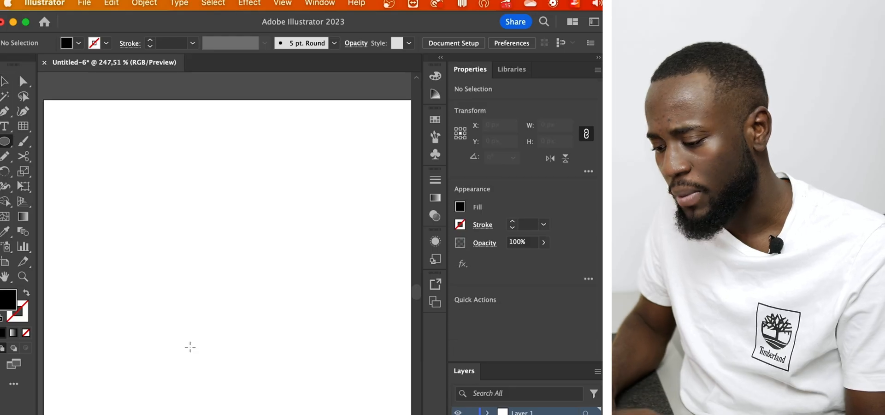
# Draw a black circle about 23.73 px in diameter and place a horizontally overlapping duplicate to its right
pyautogui.moveTo(115, 189); pyautogui.dragTo(153, 228)
pyautogui.press('super+z')
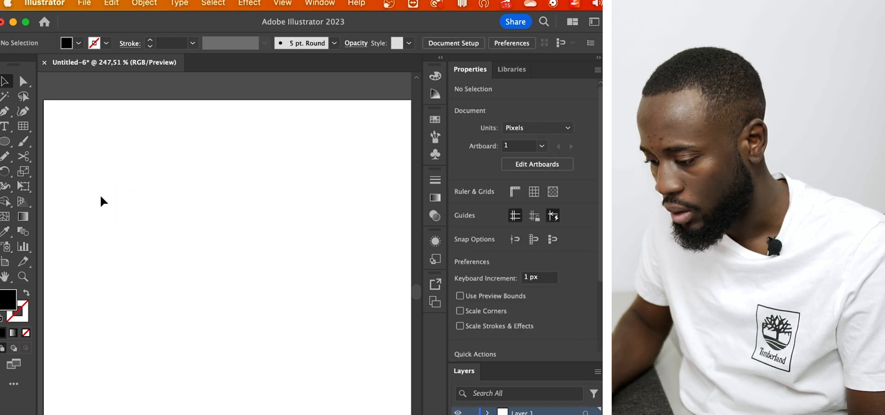
pyautogui.moveTo(85, 145); pyautogui.dragTo(150, 200)
pyautogui.press('v')
pyautogui.moveTo(113, 176); pyautogui.dragTo(160, 210)
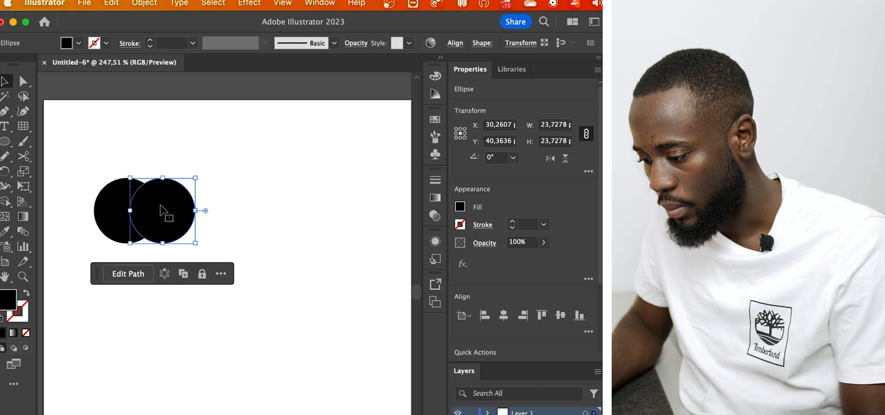
# Duplicate the pair of overlapping circles straight below the original pair
pyautogui.click(287, 152)
pyautogui.moveTo(216, 152); pyautogui.dragTo(119, 247)
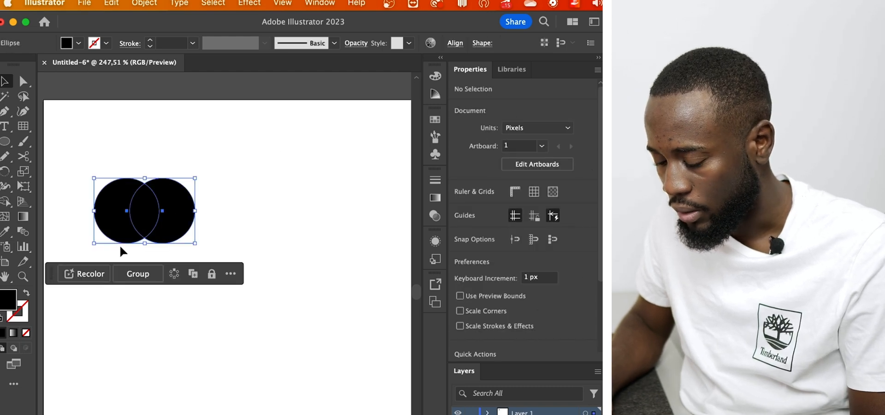
pyautogui.moveTo(139, 197); pyautogui.dragTo(139, 305)
pyautogui.click(230, 274)
# Merge the two upper overlapping circles into one shape with the Shape Builder tool
pyautogui.moveTo(216, 176); pyautogui.dragTo(112, 226)
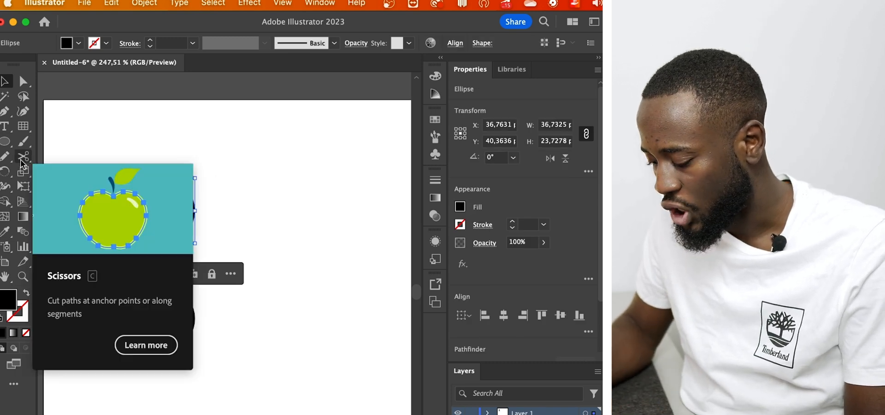
pyautogui.click(21, 162)
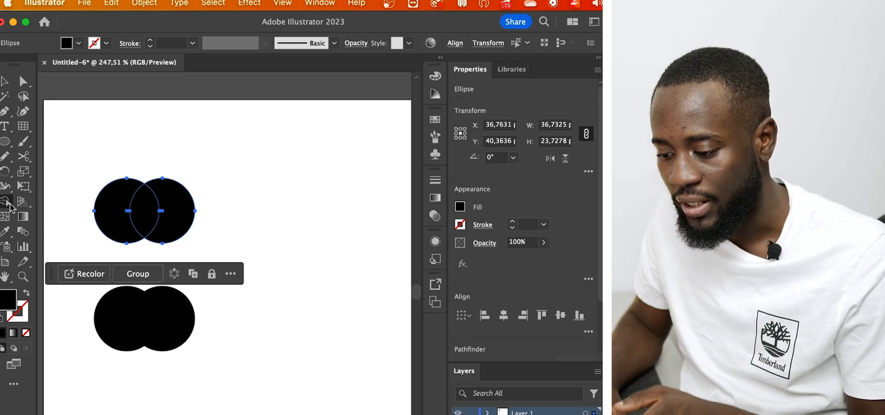
pyautogui.click(5, 203)
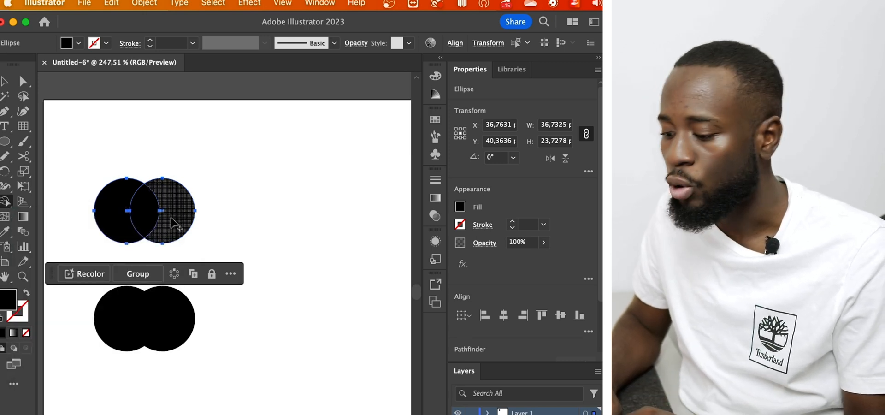
pyautogui.moveTo(115, 216); pyautogui.dragTo(171, 217)
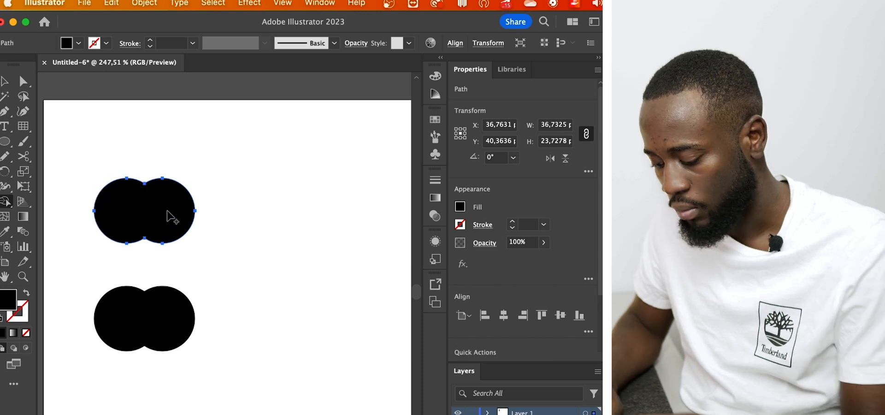
# Delete the merged upper shape and place a duplicate of the lower overlapping circle pair straight above the original
pyautogui.press('Delete')
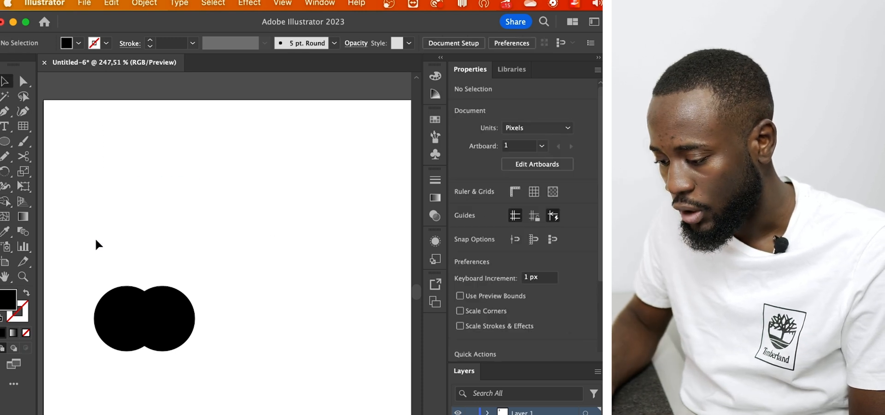
pyautogui.click(132, 318)
pyautogui.moveTo(132, 318); pyautogui.dragTo(132, 210)
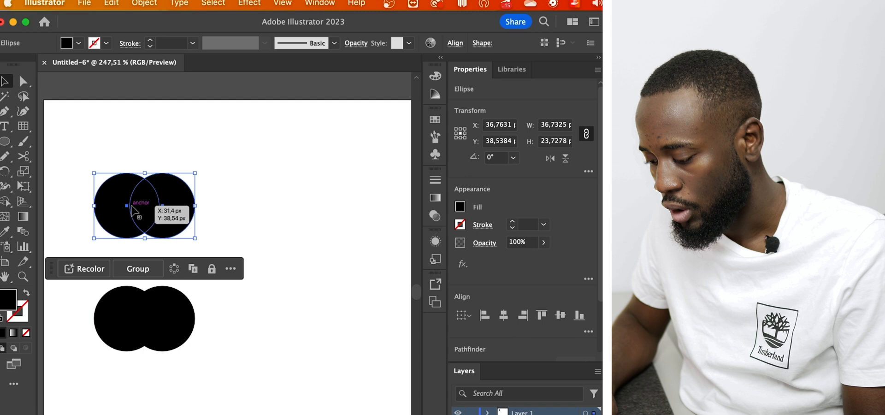
# Cut out the overlap of the upper circle pair with the Shape Builder tool and move the right crescent away from the left one
pyautogui.hotkey('shift', 'm')
pyautogui.keyDown('alt'); pyautogui.click(143, 209); pyautogui.keyUp('alt')
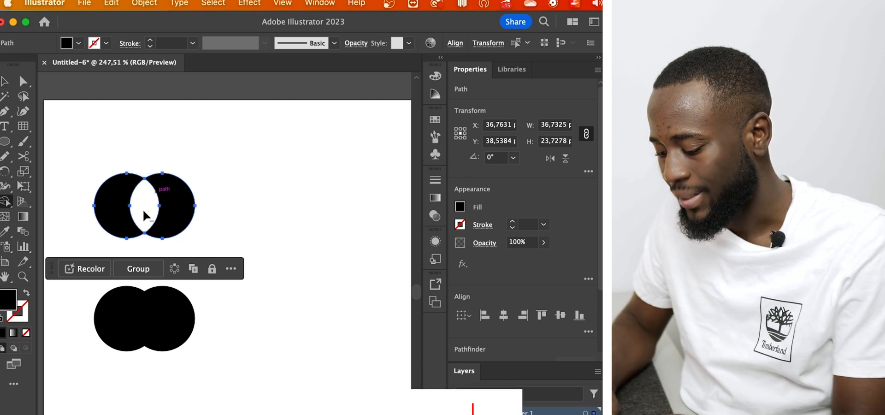
pyautogui.press('v')
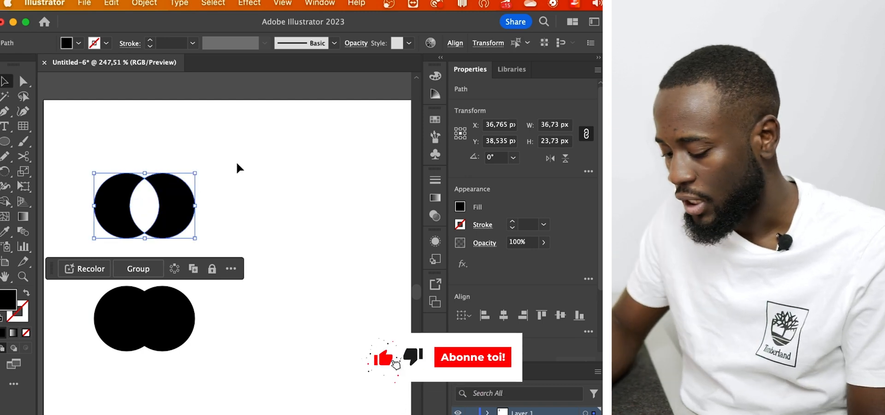
pyautogui.click(206, 191)
pyautogui.moveTo(187, 201); pyautogui.dragTo(217, 206)
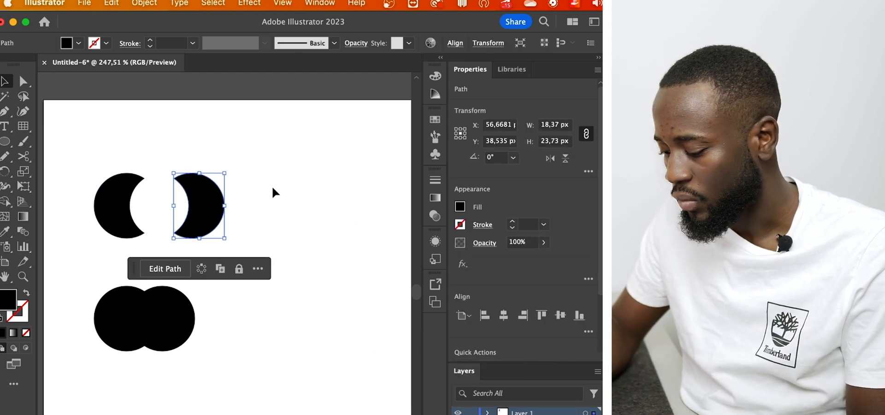
# Undo the crescent's move and the removal of the overlap
pyautogui.press('super+z')
pyautogui.press('super+z')
pyautogui.press('super+z')
# Delete the upper circle pair and place a fresh duplicate of the lower pair farther above it
pyautogui.moveTo(230, 184); pyautogui.dragTo(91, 225)
pyautogui.hotkey('shift', 'm')
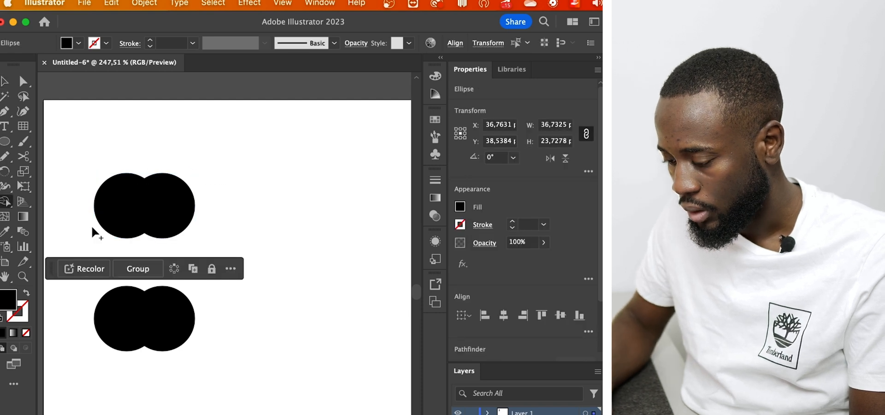
pyautogui.press('Delete')
pyautogui.press('v')
pyautogui.moveTo(219, 265); pyautogui.dragTo(129, 320)
pyautogui.moveTo(129, 319); pyautogui.dragTo(136, 177)
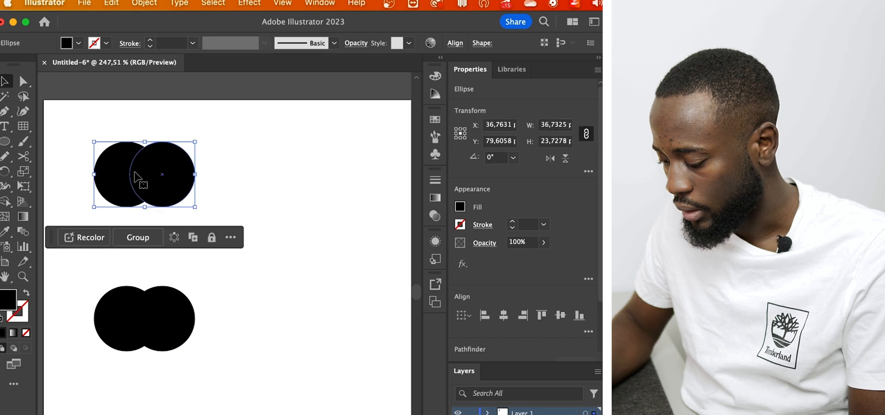
# Remove the right circle's non-overlapping area from the upper pair with the Shape Builder tool
pyautogui.hotkey('shift', 'm')
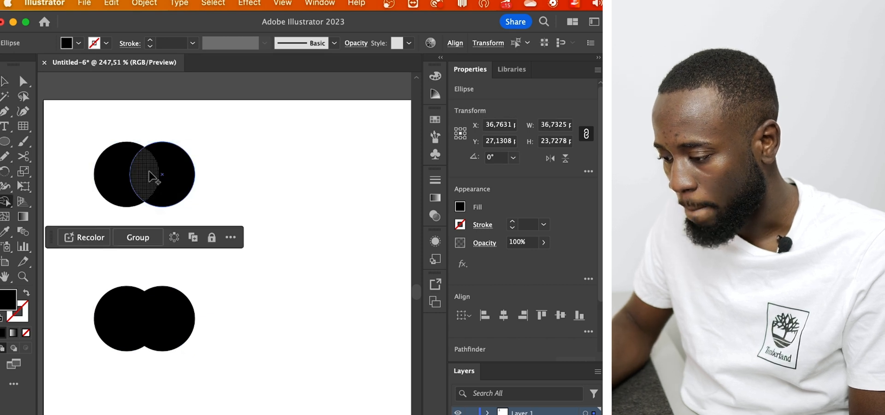
pyautogui.keyDown('alt'); pyautogui.click(181, 171); pyautogui.keyUp('alt')
pyautogui.press('v')
pyautogui.moveTo(167, 179); pyautogui.dragTo(212, 179)
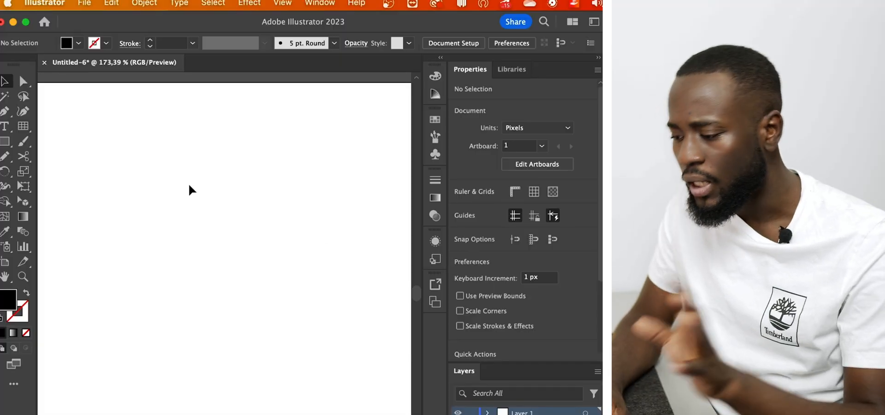
# Show the document grid and enable Snap to Grid
pyautogui.click(534, 191)
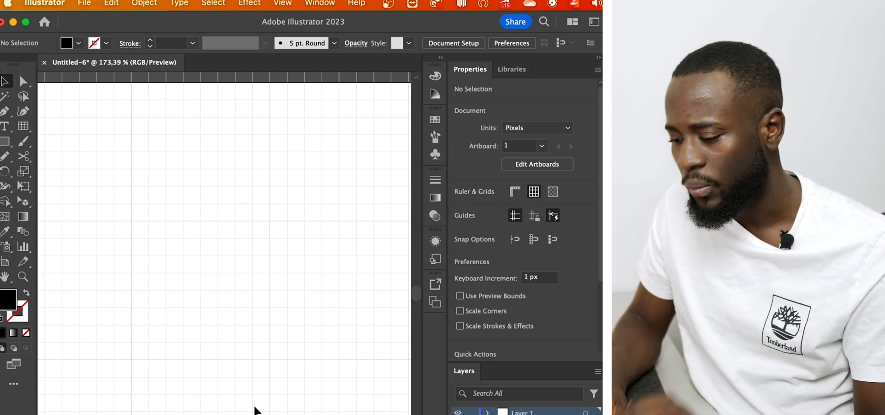
pyautogui.scroll(-5, 243, 320)
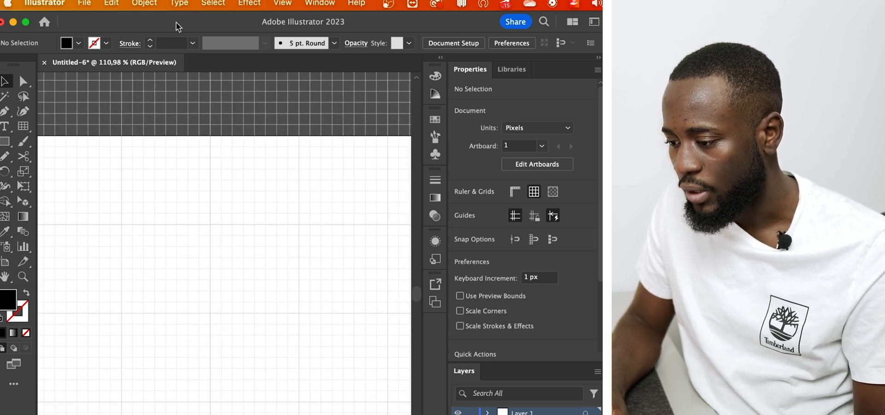
pyautogui.click(284, 4)
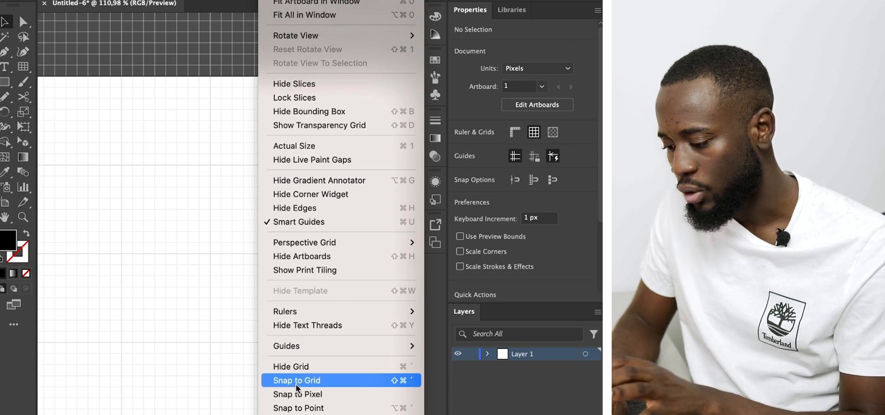
pyautogui.click(295, 383)
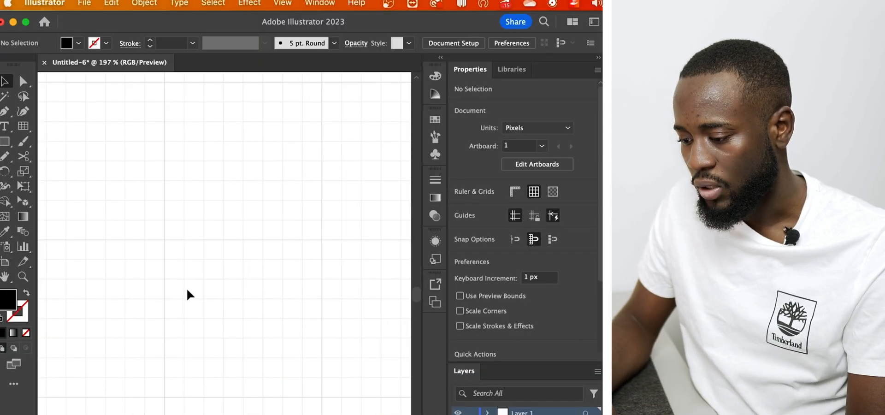
# Draw a 72 by 72 px square snapped to the grid, with no fill and a 1 pt black stroke
pyautogui.press('m')
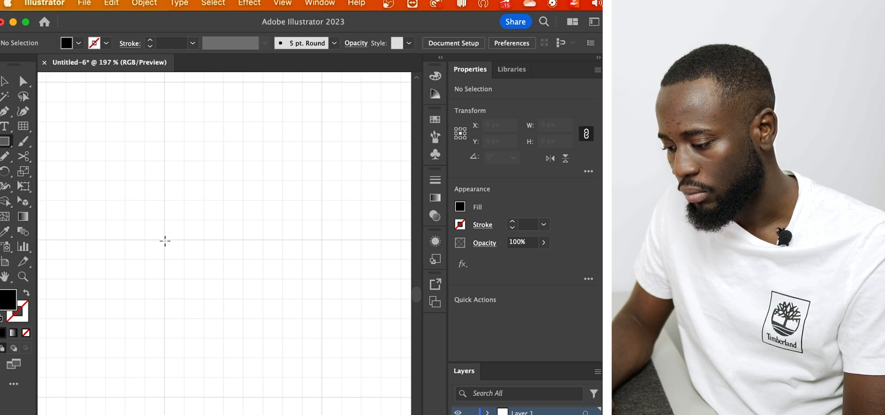
pyautogui.moveTo(164, 241); pyautogui.dragTo(318, 373)
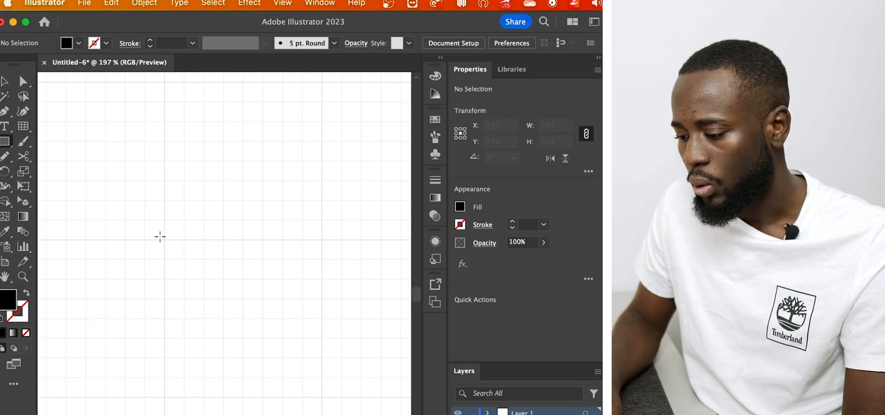
pyautogui.moveTo(164, 240); pyautogui.dragTo(322, 397)
pyautogui.click(369, 322)
pyautogui.click(298, 318)
pyautogui.hotkey('shift', 'x')
pyautogui.click(336, 307)
pyautogui.moveTo(337, 307); pyautogui.dragTo(255, 355)
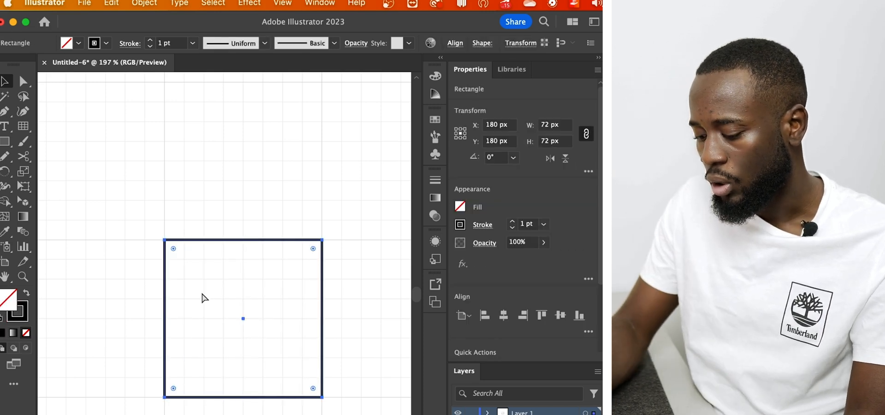
# Create a smaller concentric copy inside the square, inset by one grid cell on every side
pyautogui.moveTo(323, 393); pyautogui.dragTo(304, 378)
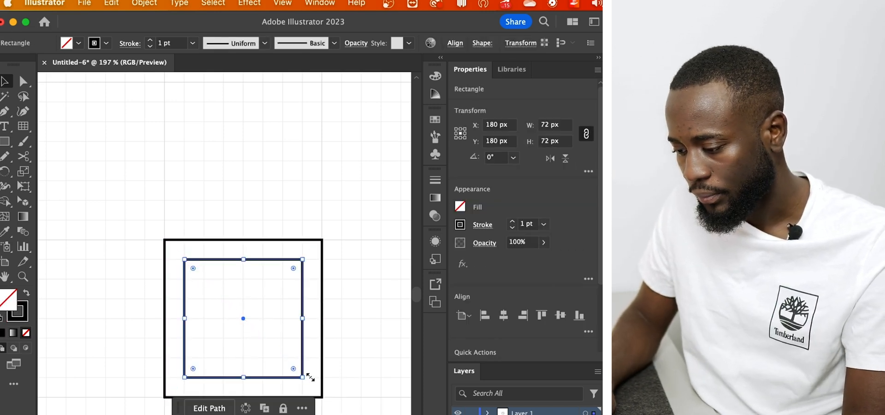
pyautogui.press('super+shift+a')
pyautogui.moveTo(171, 396); pyautogui.dragTo(348, 223)
pyautogui.press('super+z')
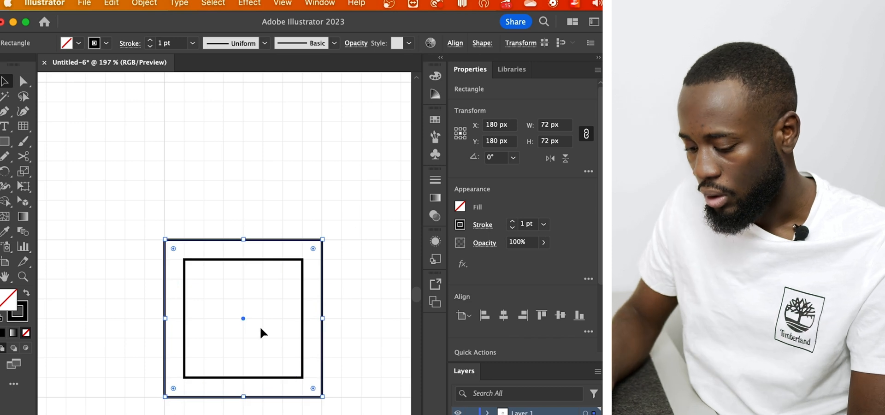
# Fully round the outer square's lower-left corner and give both shapes a black fill with no stroke
pyautogui.press('a')
pyautogui.click(168, 396)
pyautogui.moveTo(174, 389); pyautogui.dragTo(268, 306)
pyautogui.press('v')
pyautogui.hotkey('shift', 'x')
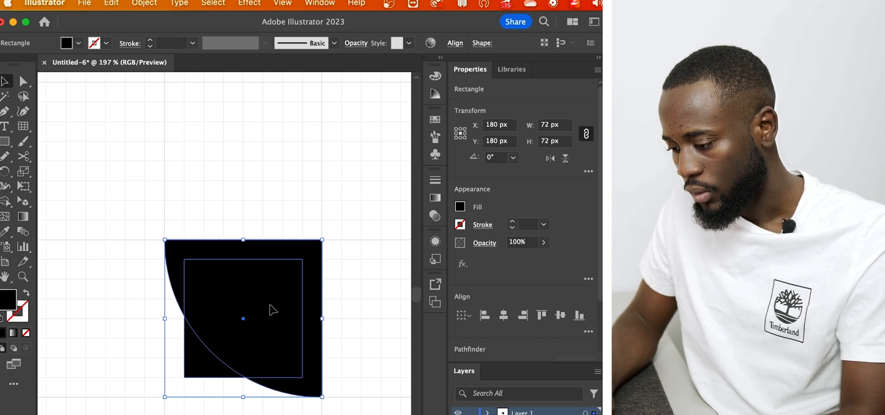
# Cut the inner square's overlap out of the rounded shape with the Shape Builder tool and select the remaining pieces
pyautogui.hotkey('shift', 'm')
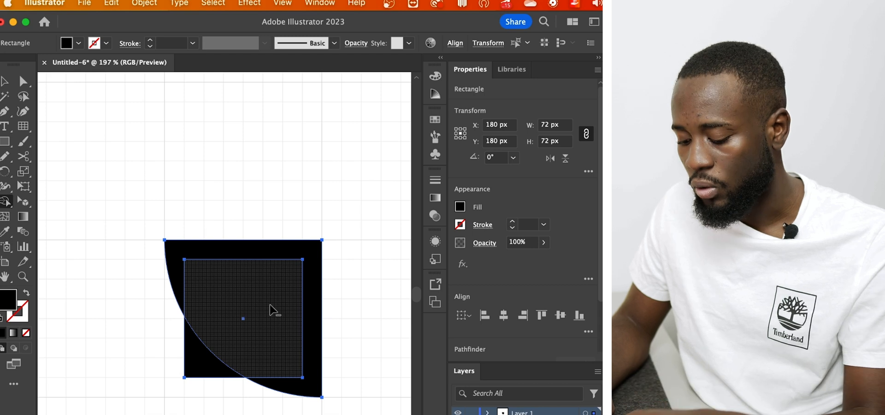
pyautogui.keyDown('alt'); pyautogui.click(270, 304); pyautogui.keyUp('alt')
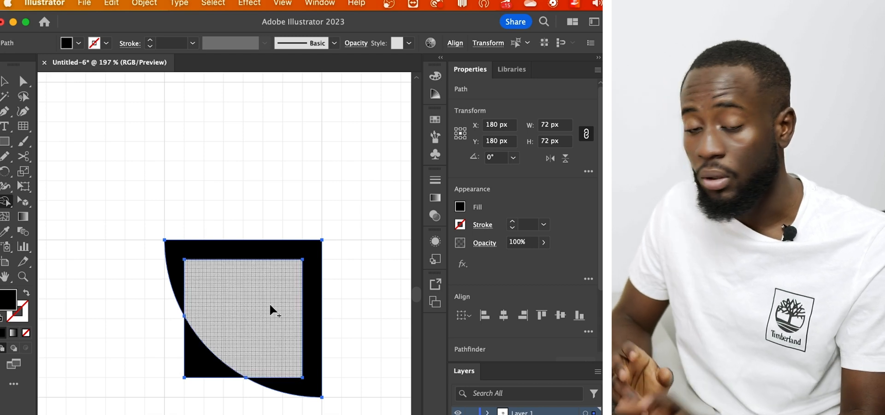
pyautogui.press('v')
pyautogui.click(313, 152)
pyautogui.moveTo(312, 151); pyautogui.dragTo(203, 388)
pyautogui.scroll(-5, 203, 388)
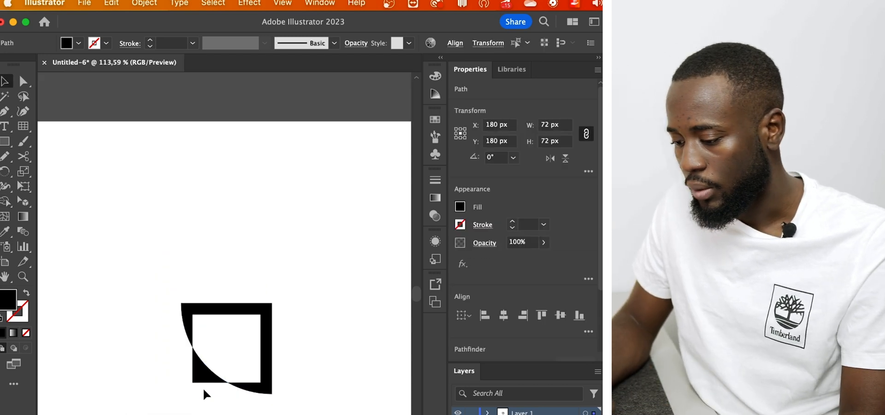
pyautogui.scroll(3, 205, 394)
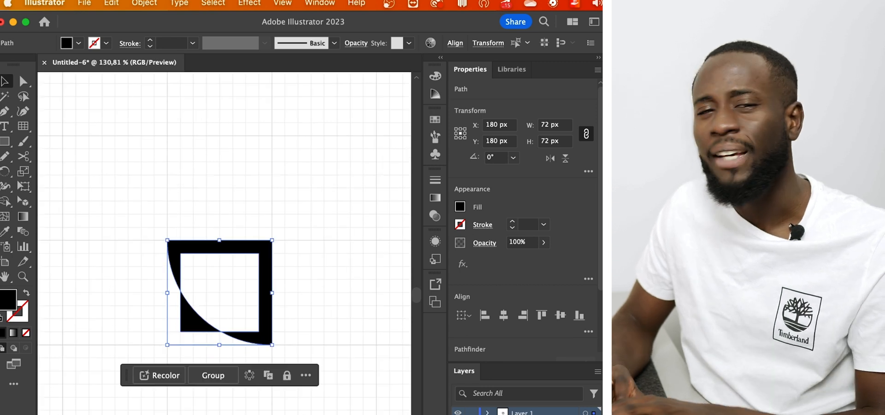